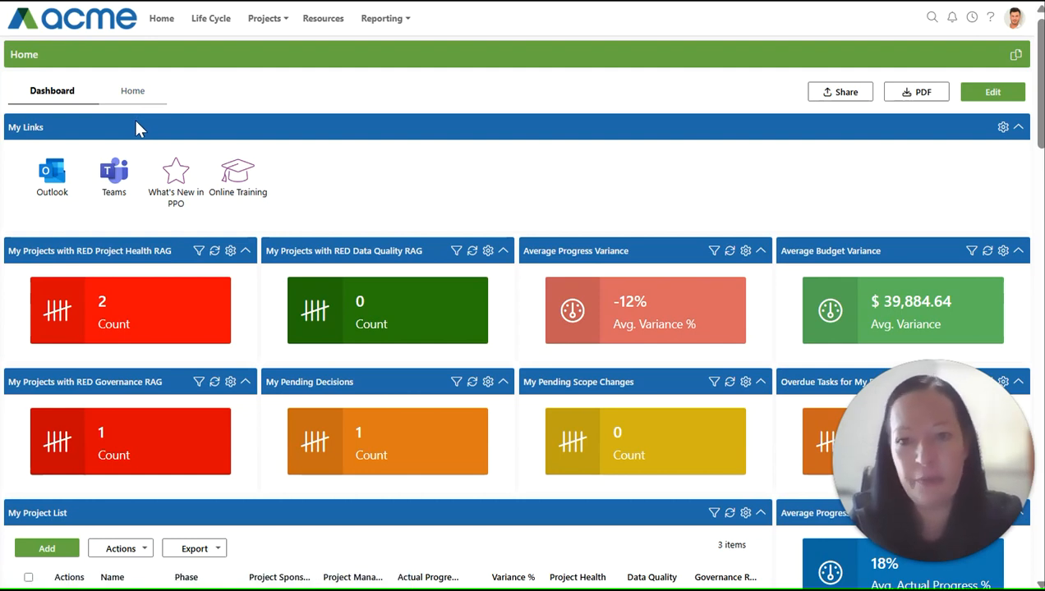
Check the user choice for sharing the Dashboard tab and close the sharing options without sharing it.
left_click(844, 95)
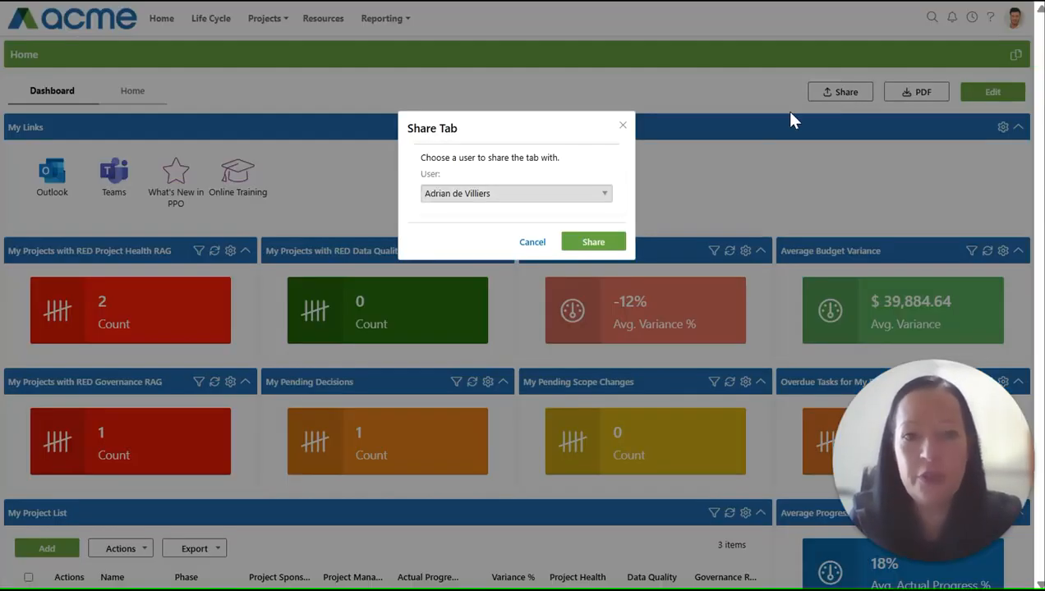
left_click(558, 197)
left_click(527, 199)
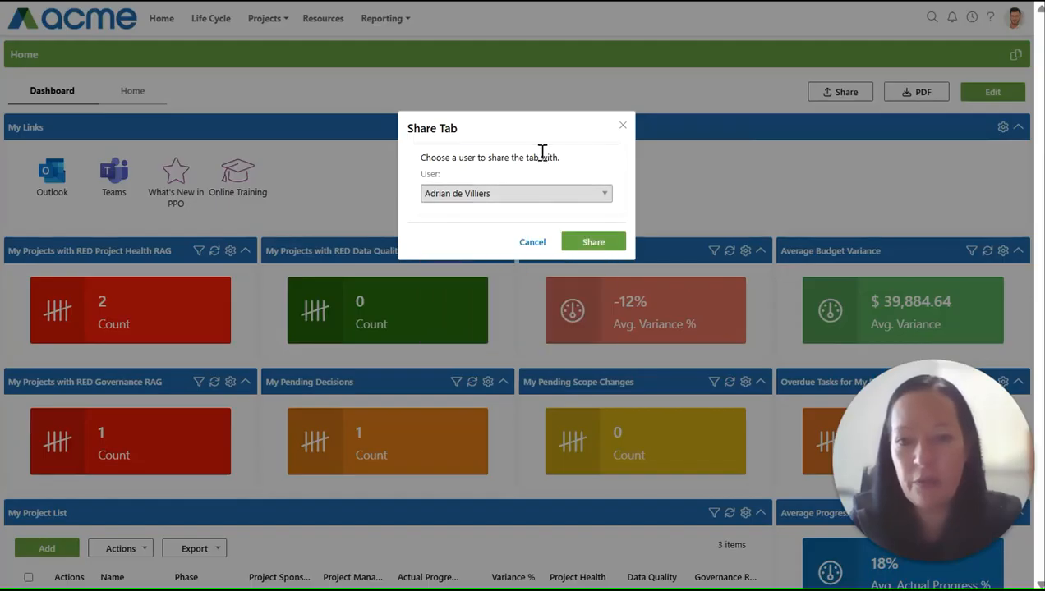
left_click(622, 127)
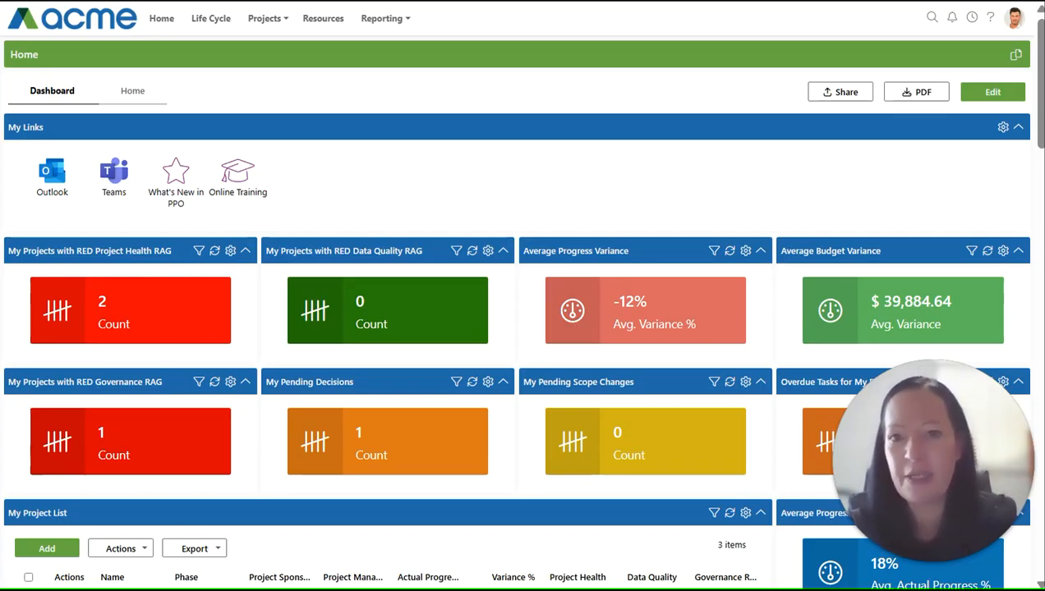
left_click(380, 19)
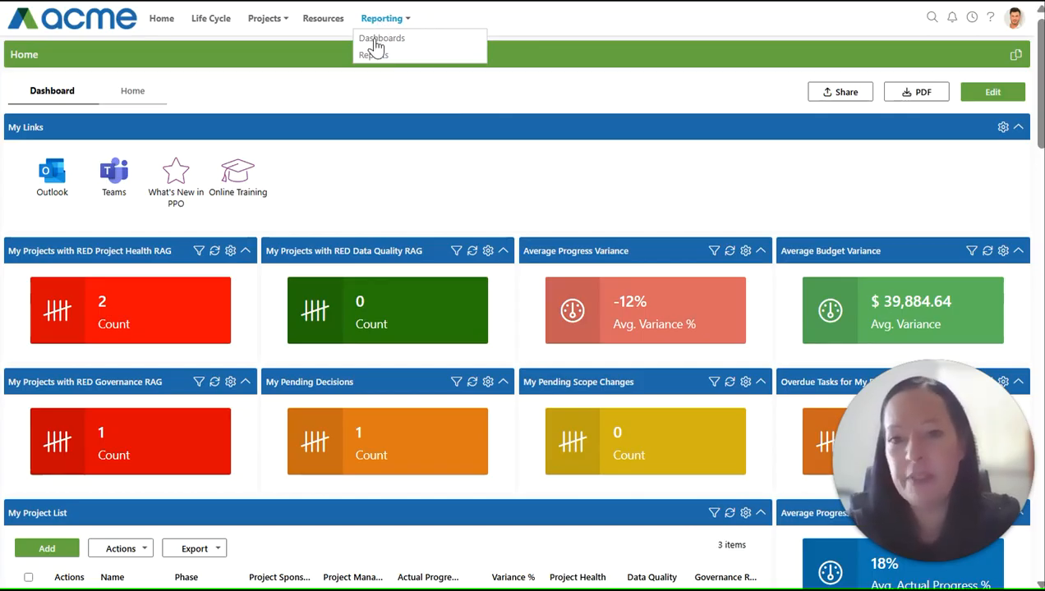
left_click(373, 42)
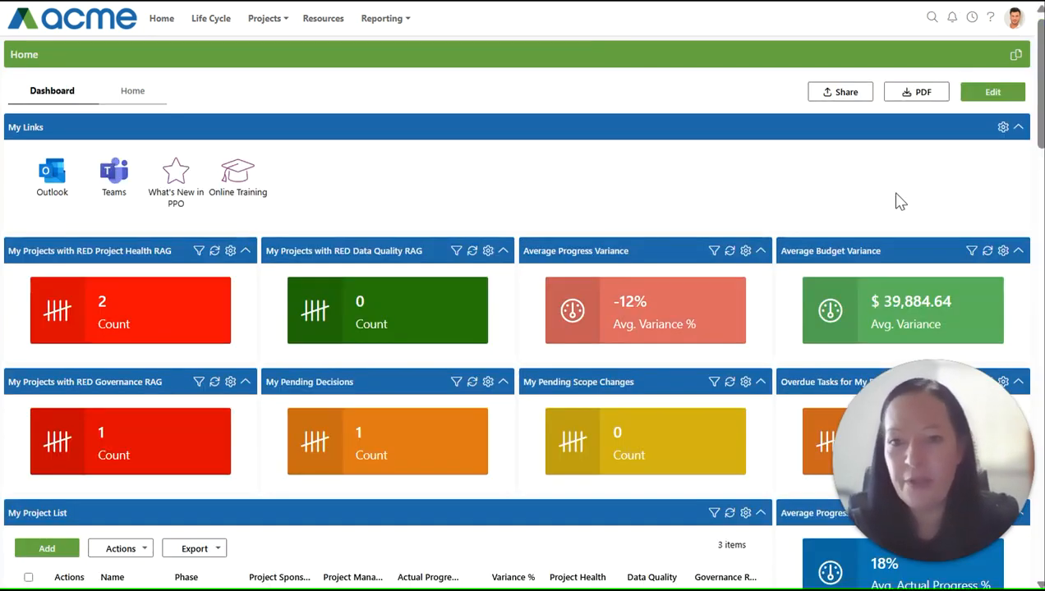
left_click(1003, 128)
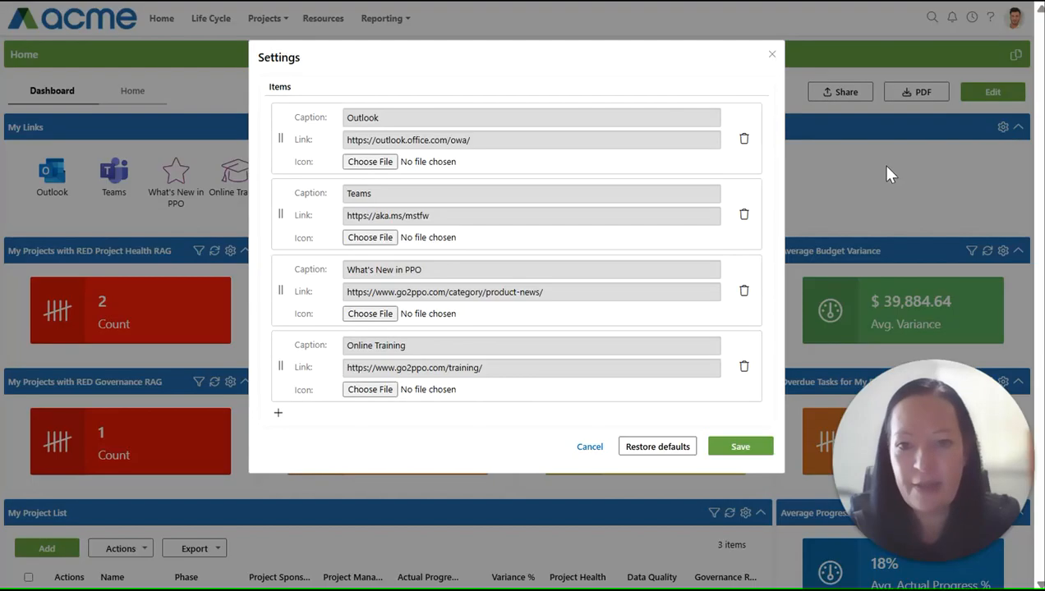
left_click(278, 413)
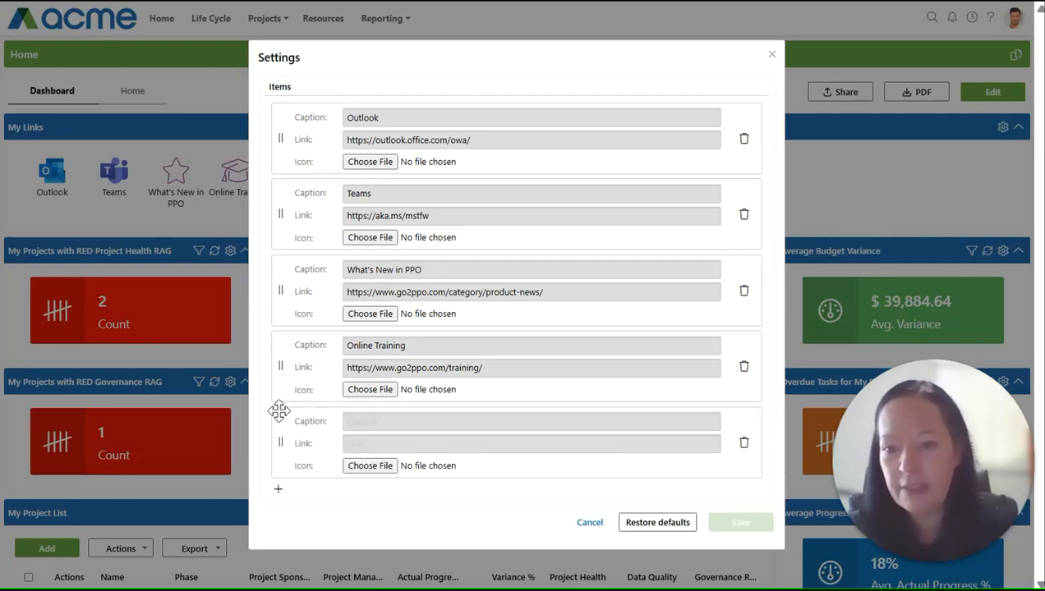
left_click(370, 445)
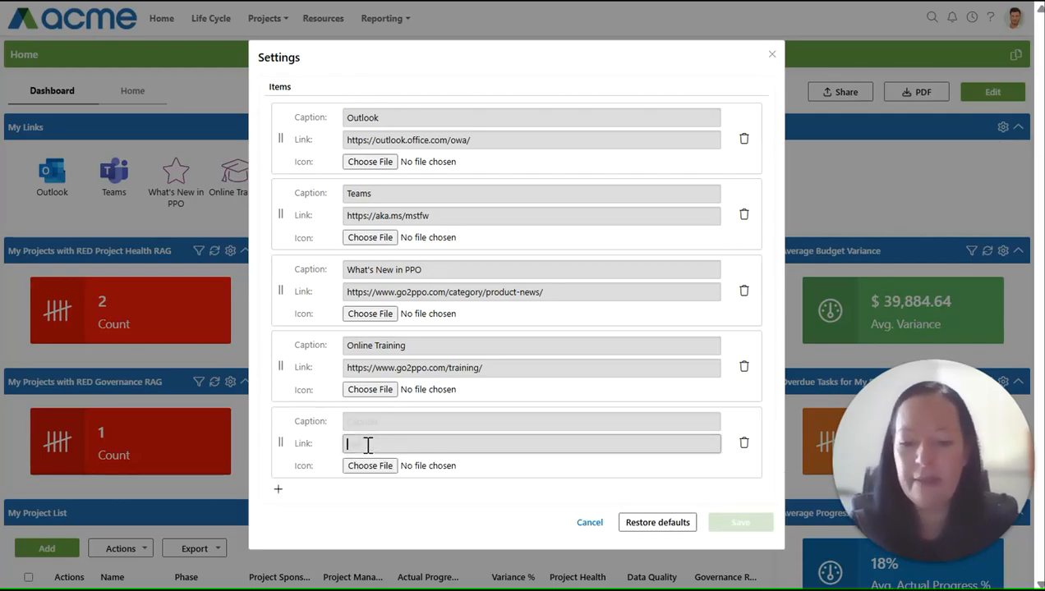
type("https://www.ppolive.com/acme/Pages_Reporting/DashboardCriteria.aspx?key=6")
left_click(378, 421)
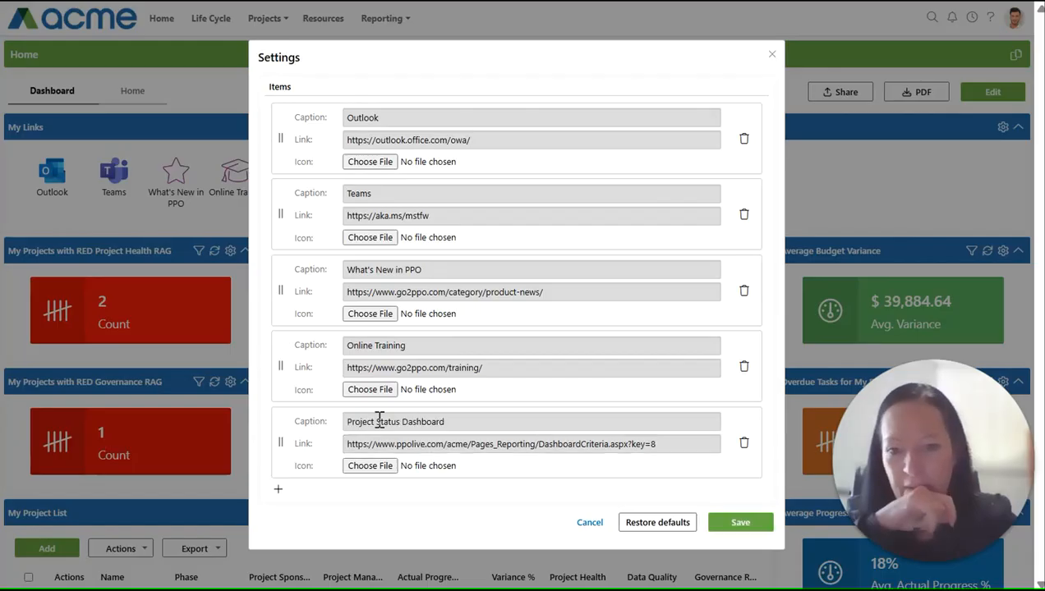
left_click(738, 524)
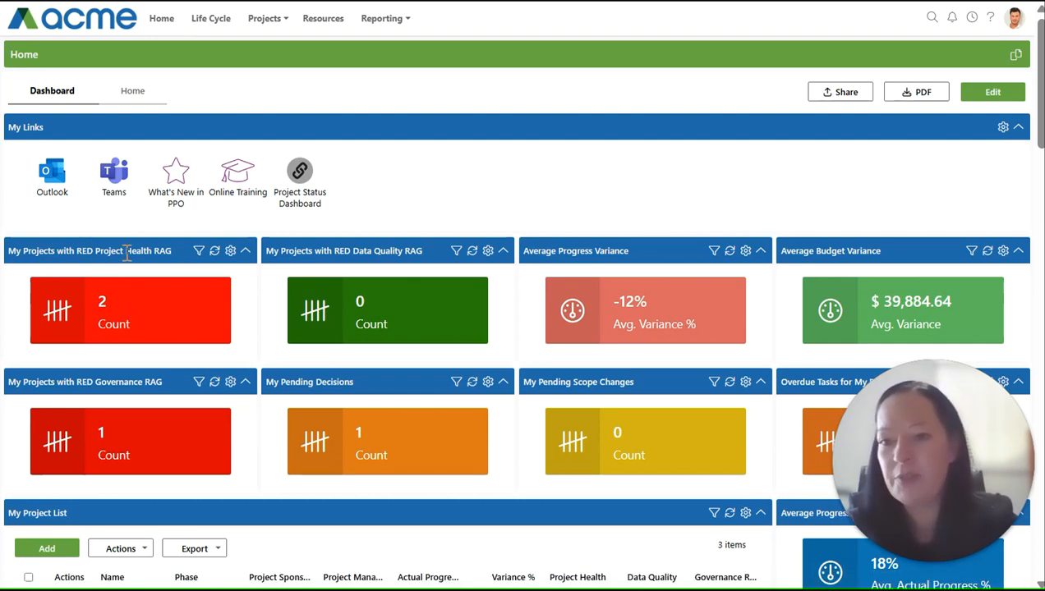
Review the underlying project list, filters and colour-condition settings of the My Projects with RED Project Health RAG widget.
left_click(158, 297)
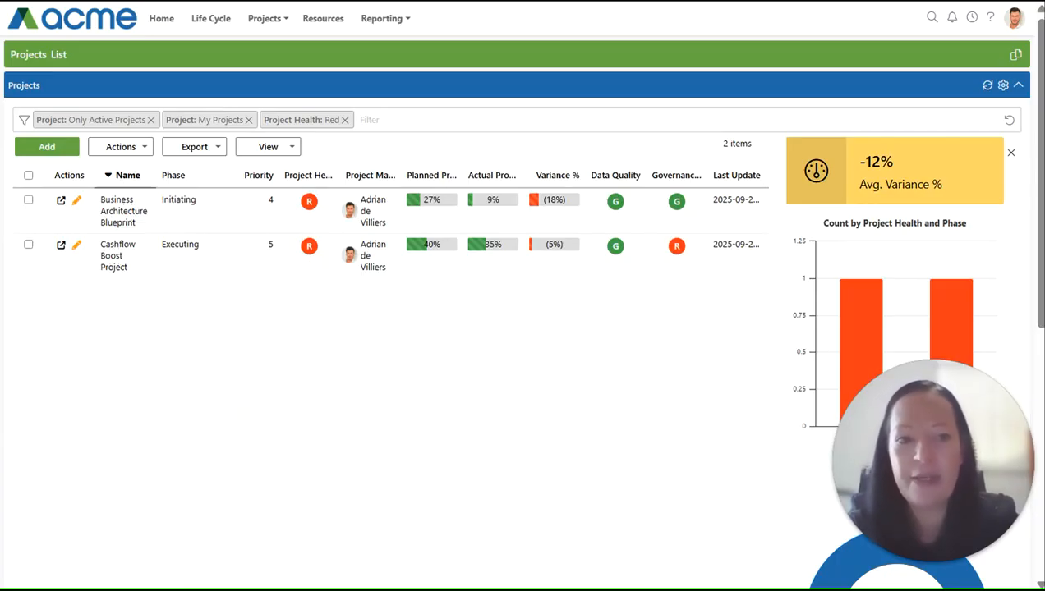
key("alt+Left")
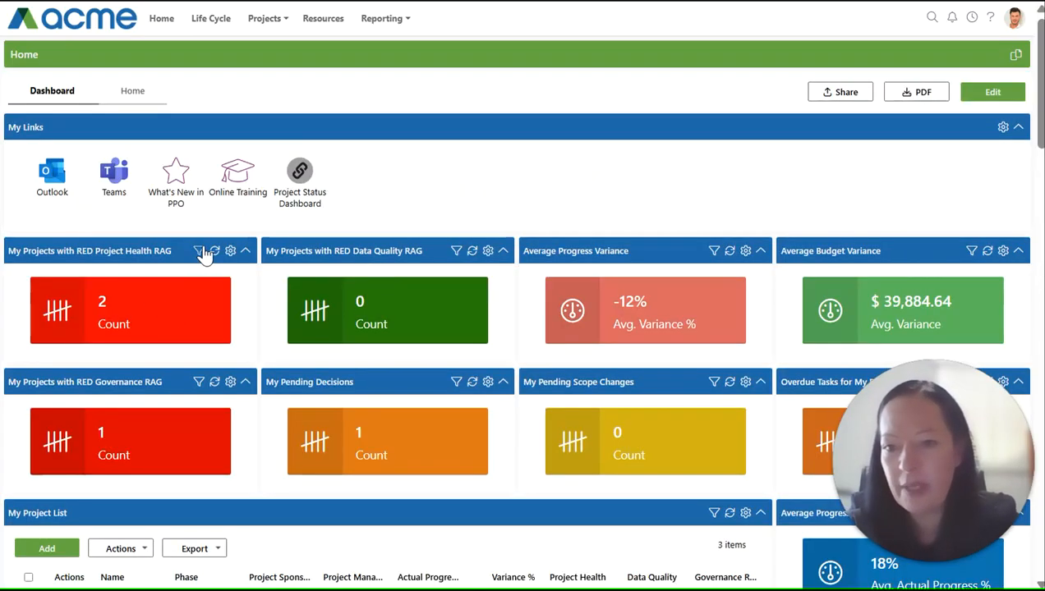
left_click(198, 252)
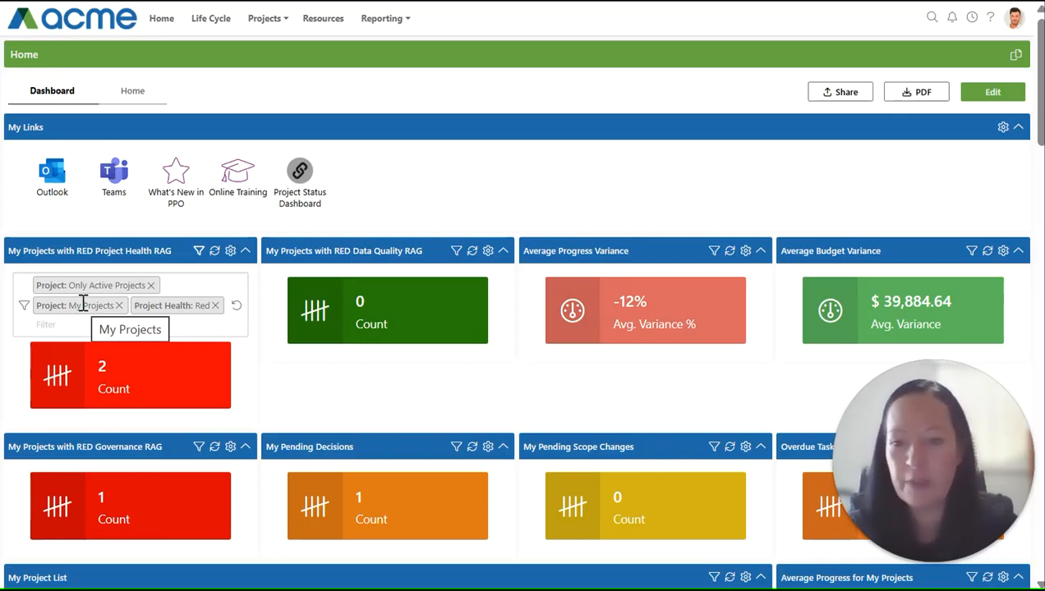
left_click(198, 252)
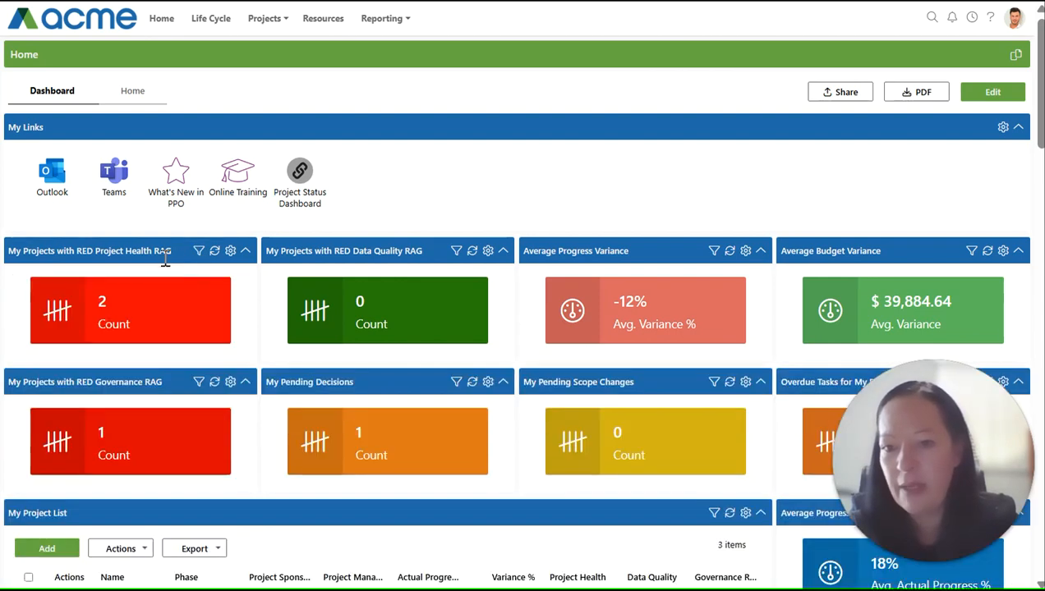
left_click(231, 252)
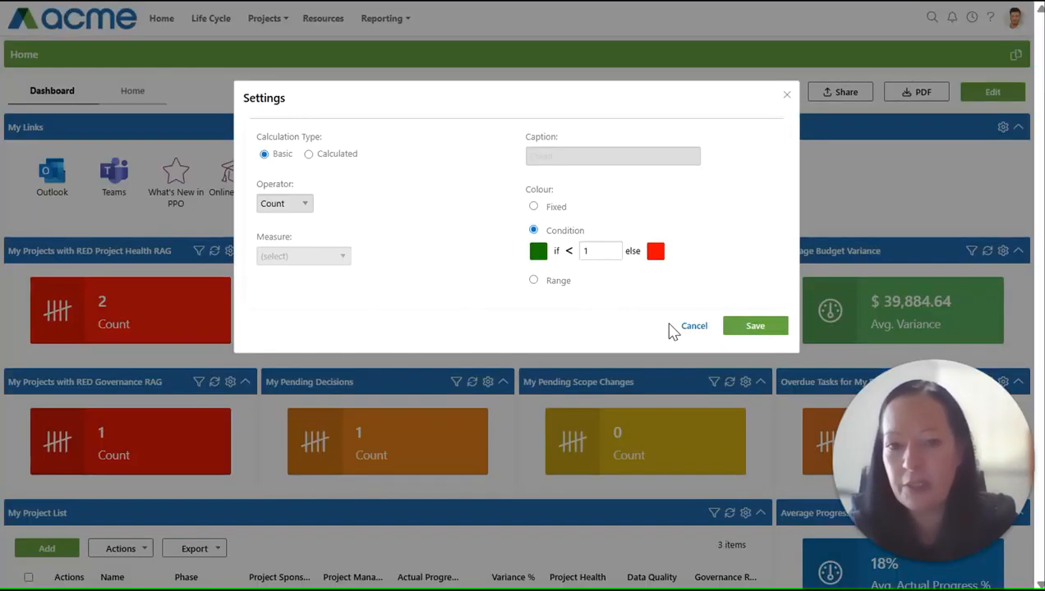
left_click(724, 325)
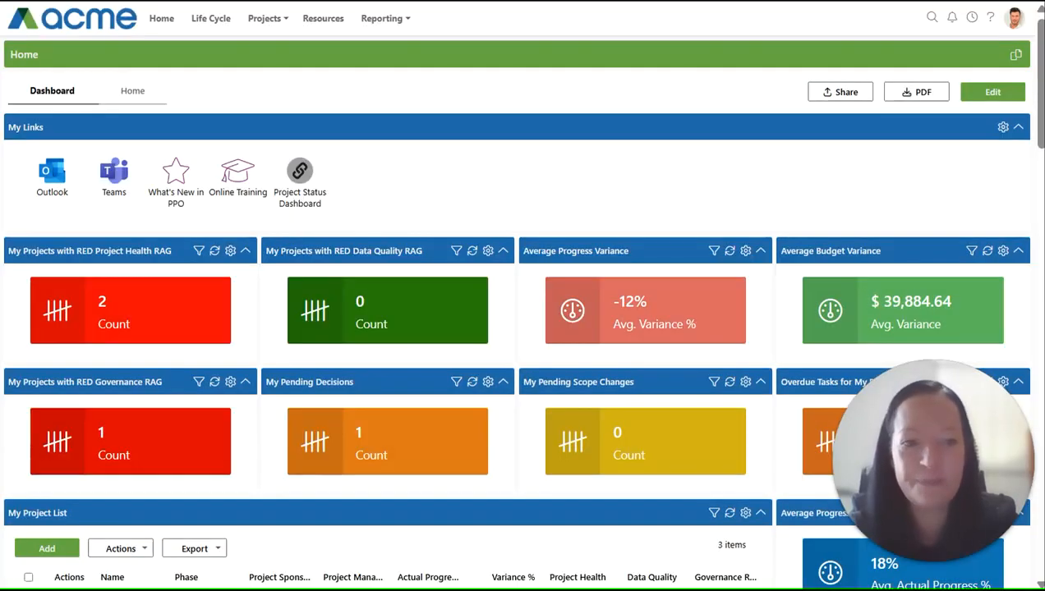
Open the Business Architecture Blueprint project for editing from My Project List.
scroll(411, 305, "down", 2)
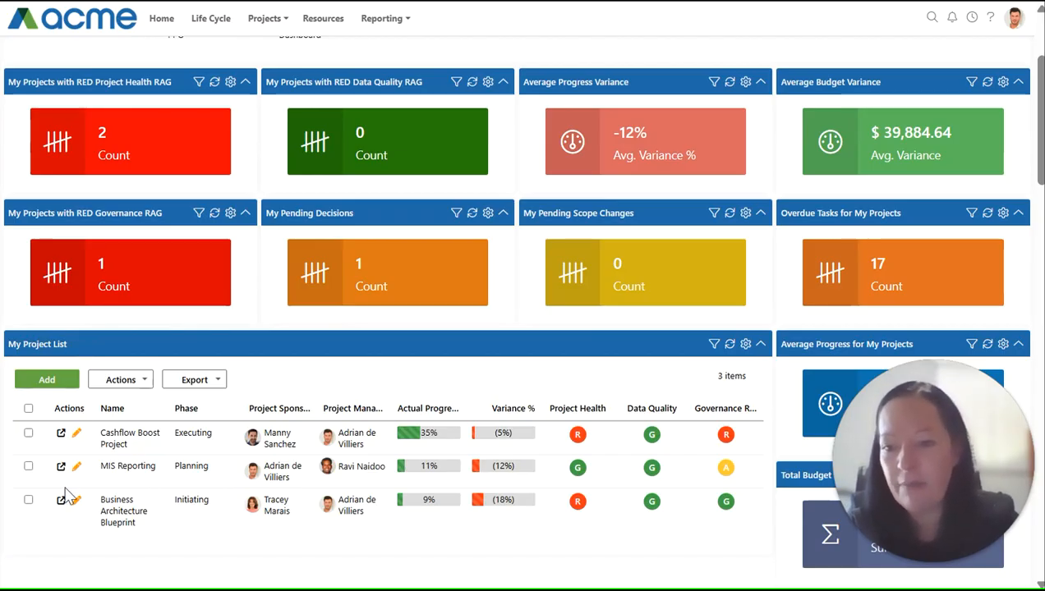
left_click(424, 109)
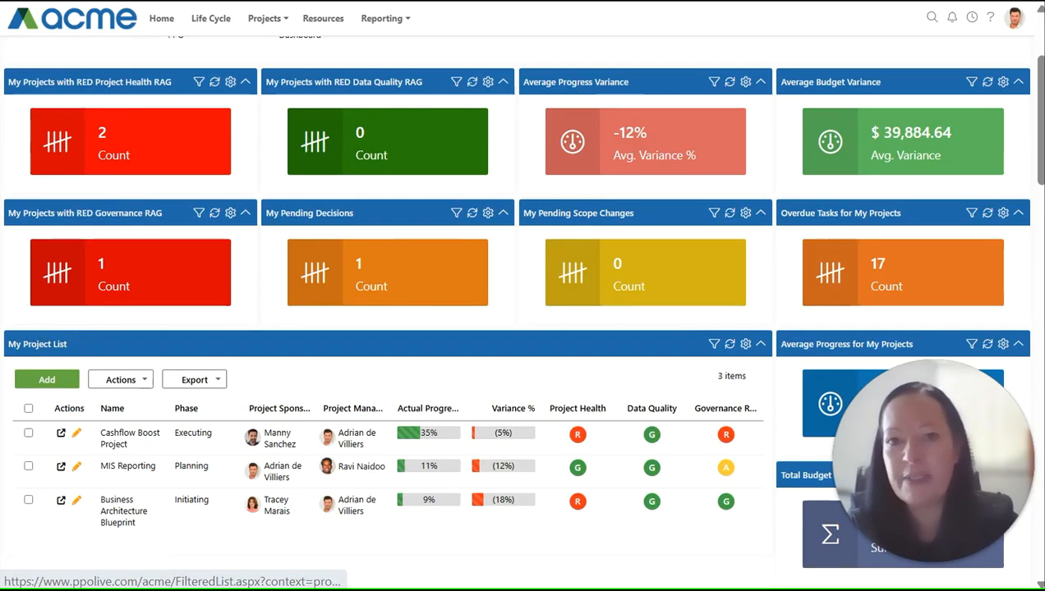
left_click(540, 120)
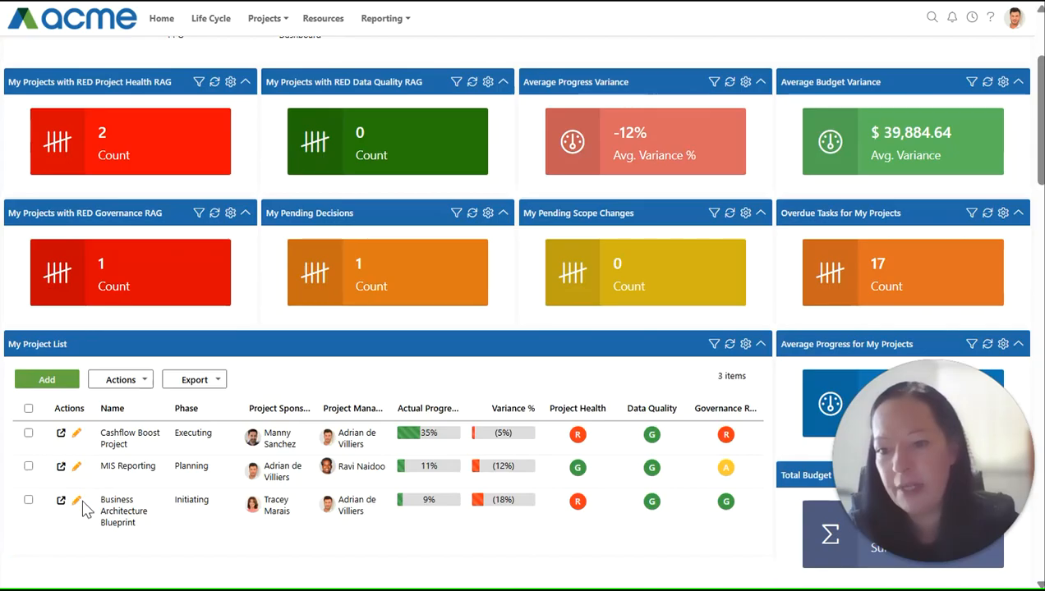
left_click(77, 501)
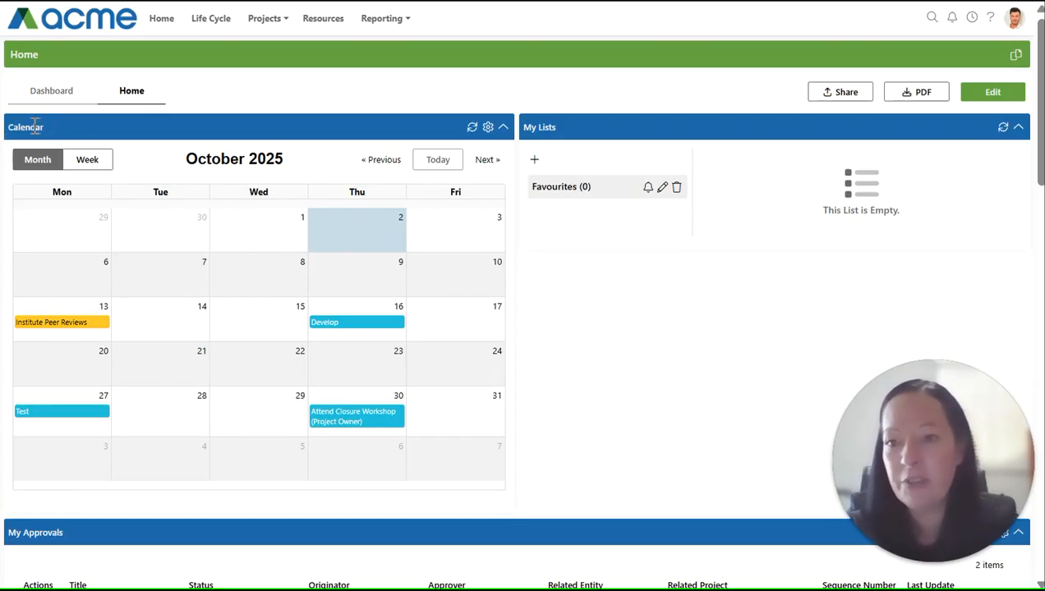
Review the event selection and appearance settings of the Home tab's Calendar and save them as they are.
left_click(488, 129)
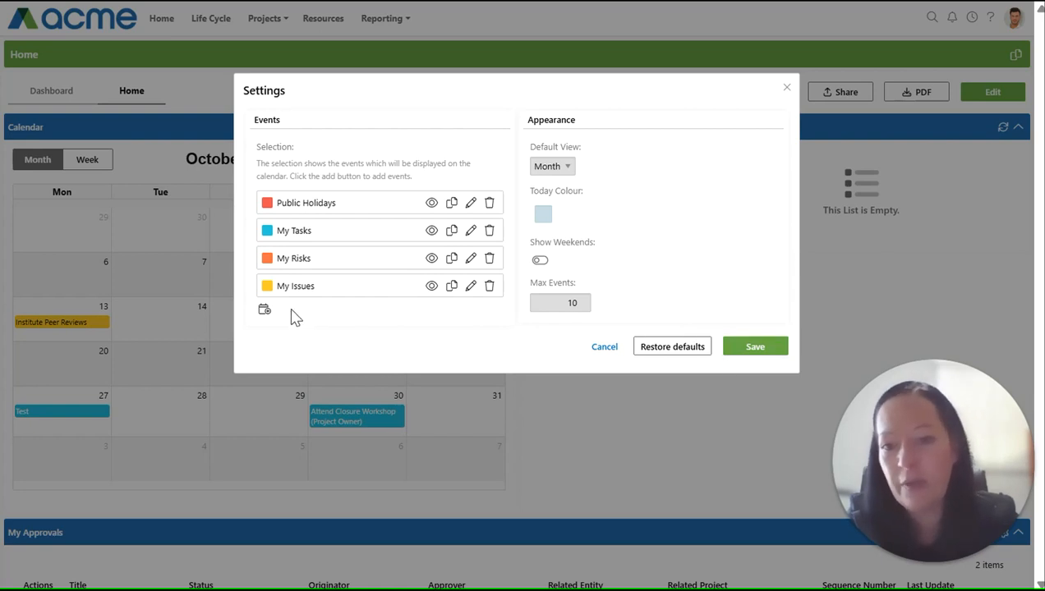
left_click(760, 353)
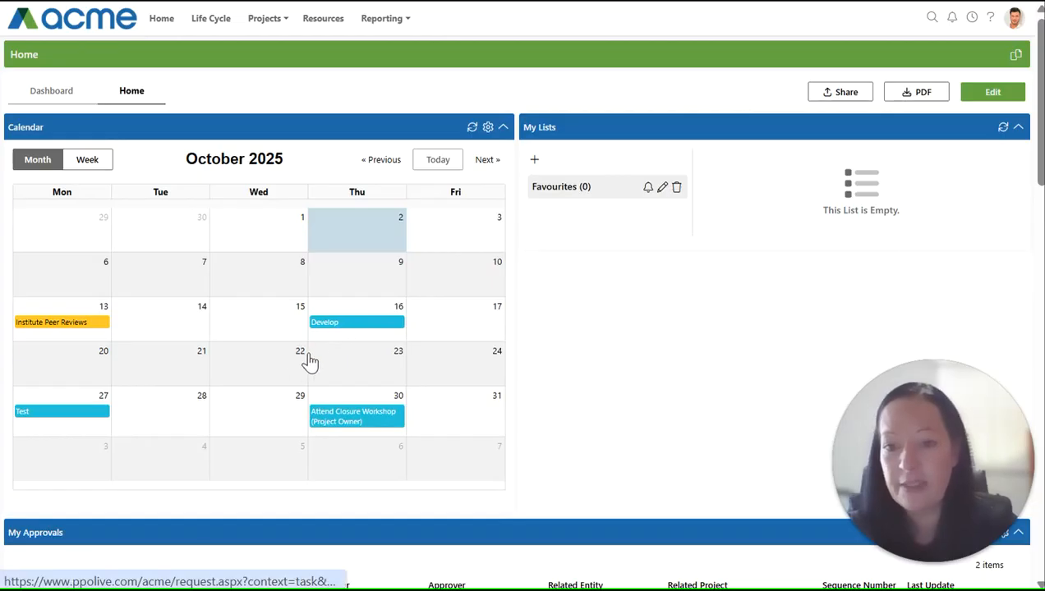
Reschedule the Develop task to 15 October 2025 in the calendar and check its task details.
left_click_drag(336, 326, 248, 322)
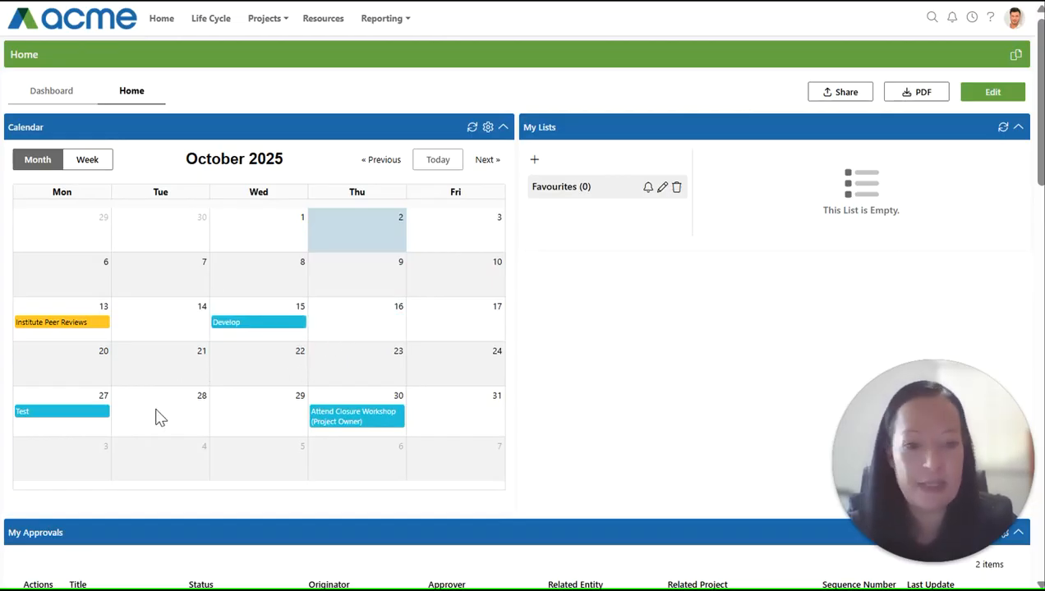
left_click(244, 329)
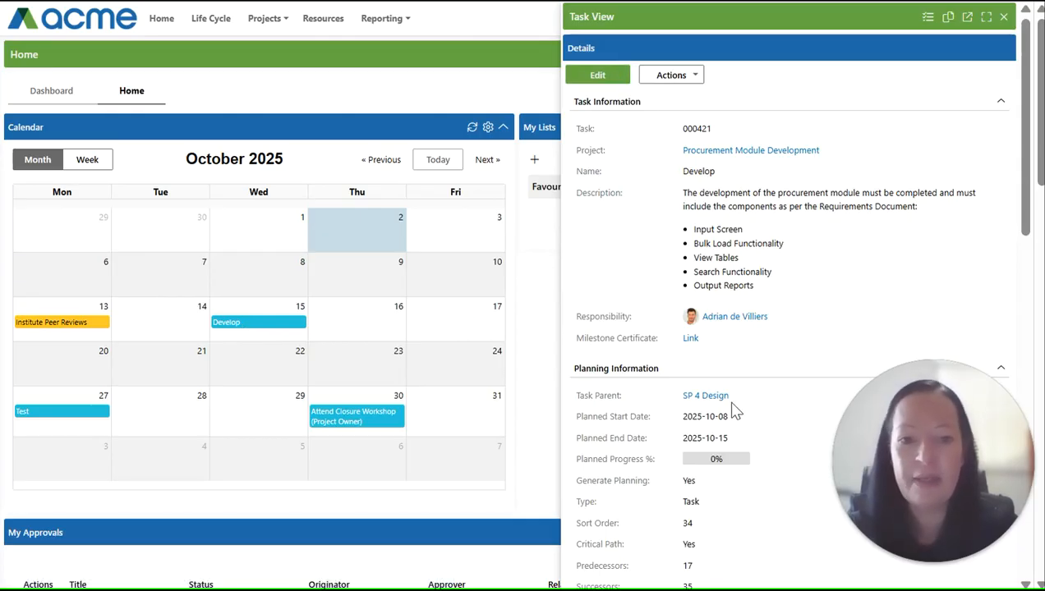
left_click(1004, 18)
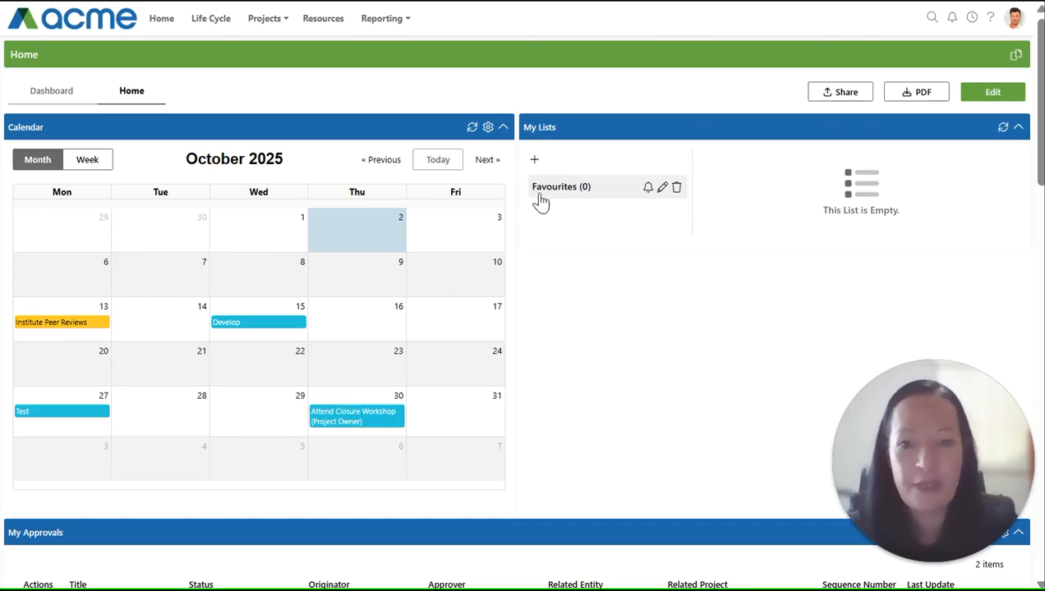
Create a new list named Watchlist Project in My Lists.
left_click(534, 160)
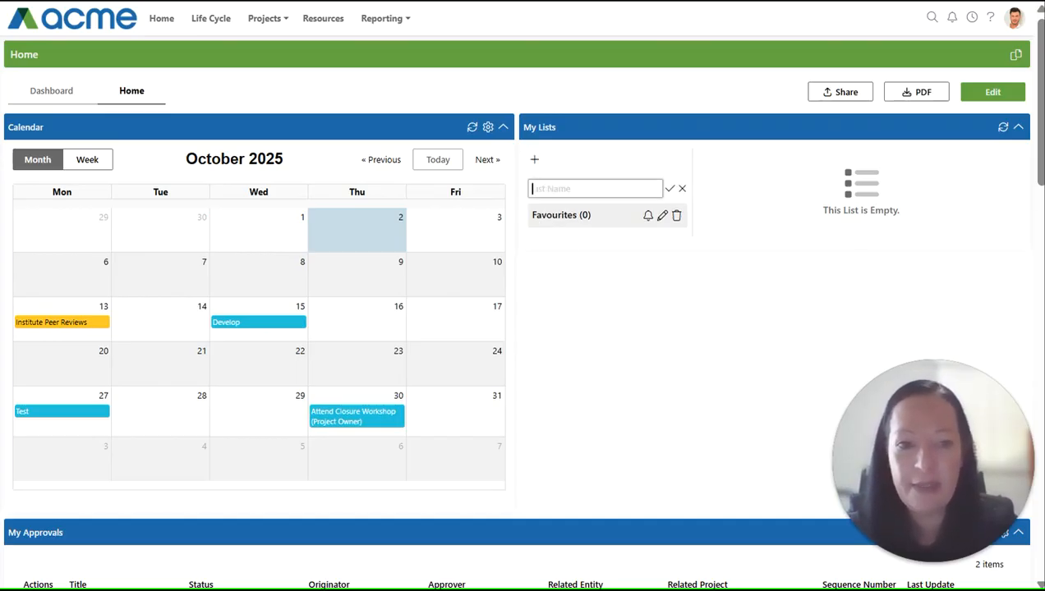
type("Watchlist Project")
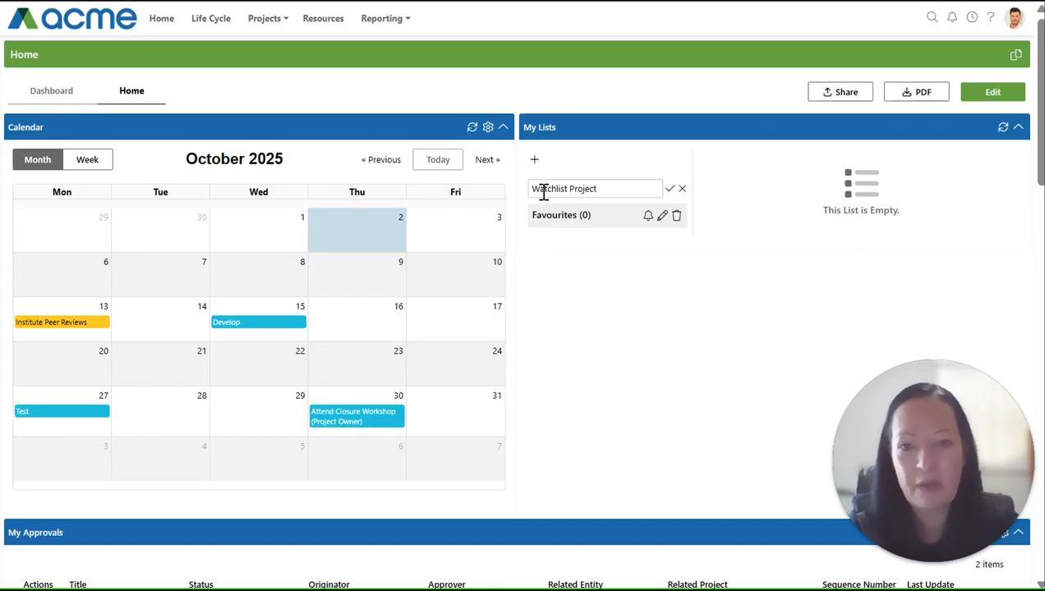
left_click(670, 189)
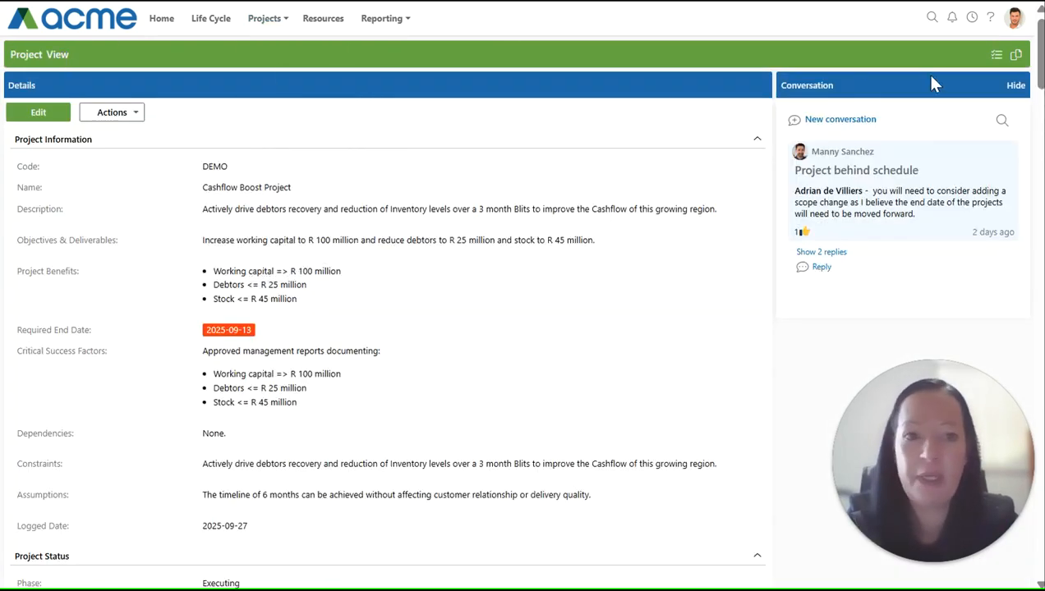
Save the Cashflow Boost Project to the Watchlist Project list.
left_click(995, 56)
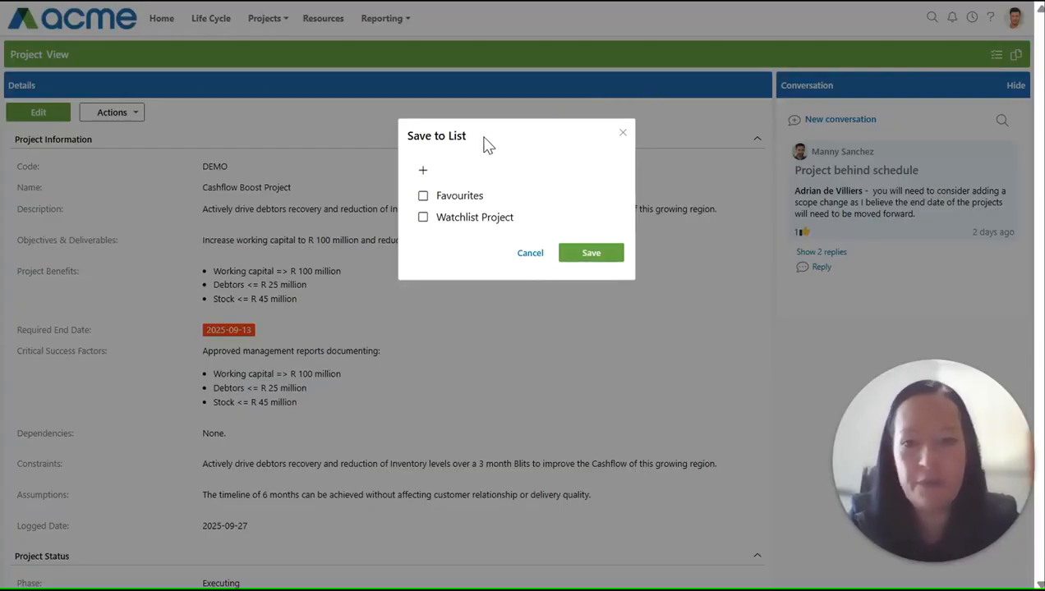
left_click(423, 216)
left_click(422, 218)
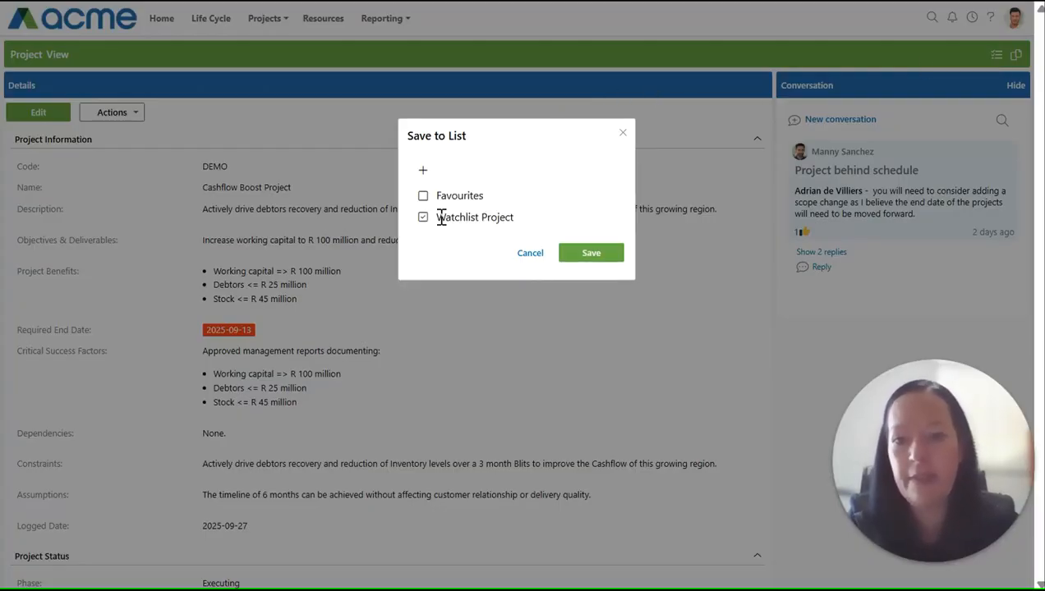
left_click(591, 253)
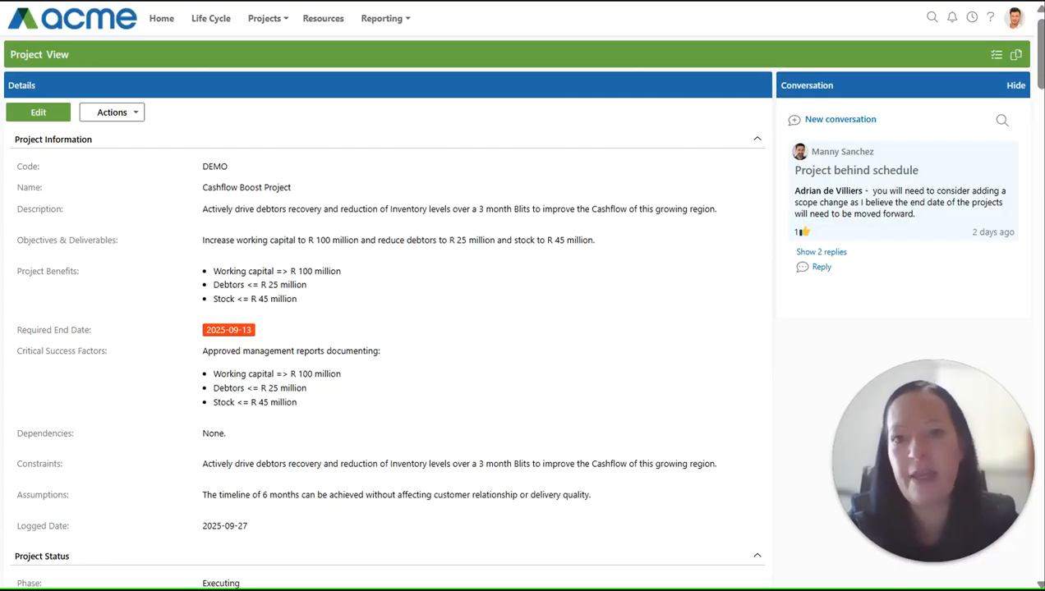
Return to the Home tab, show the refreshed contents of the Watchlist Project list and view the My Approvals section.
left_click(435, 2)
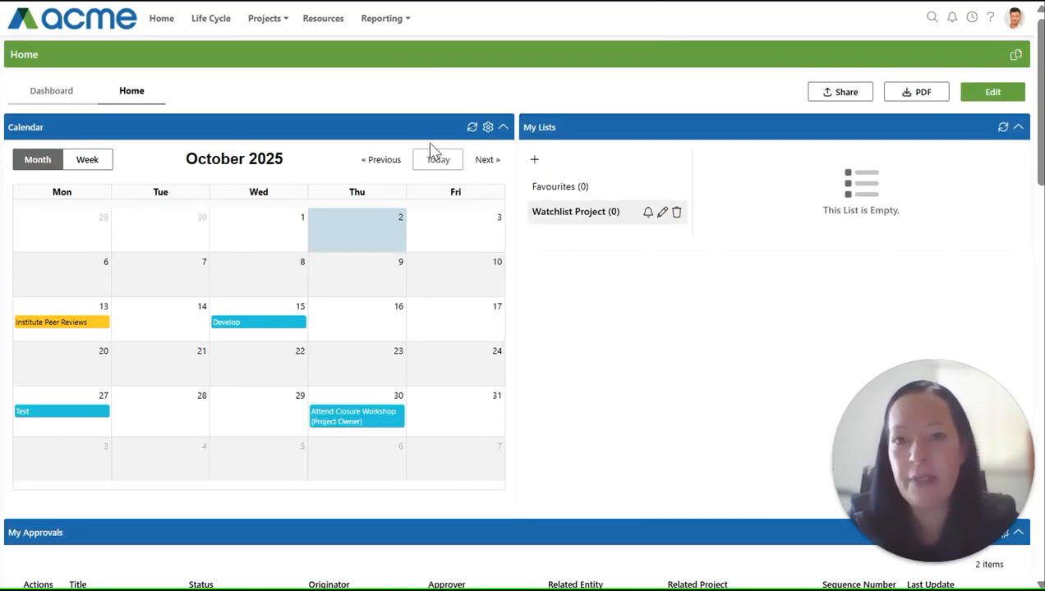
left_click(1002, 128)
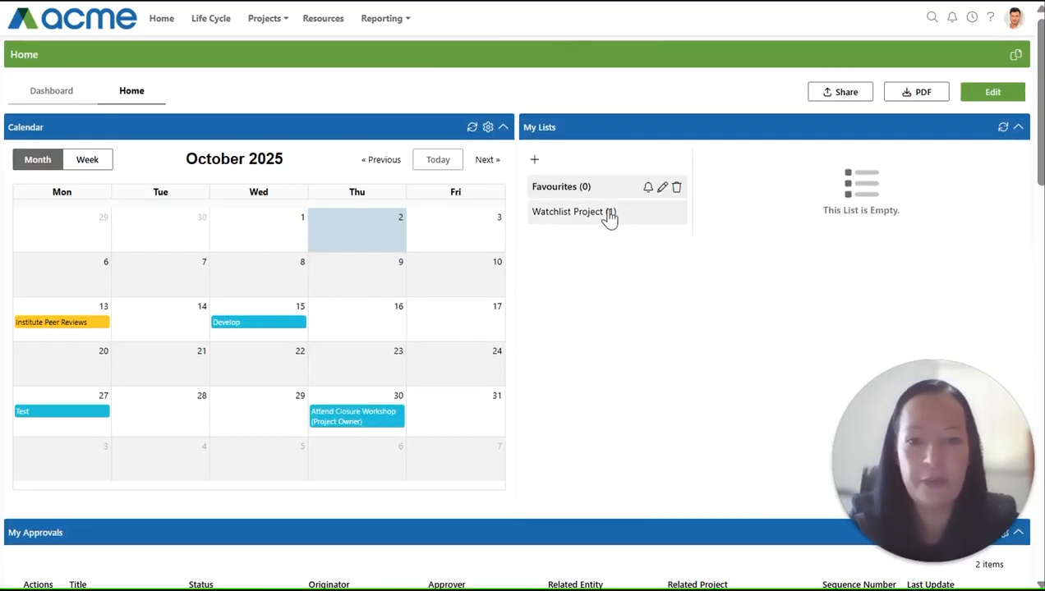
left_click(593, 217)
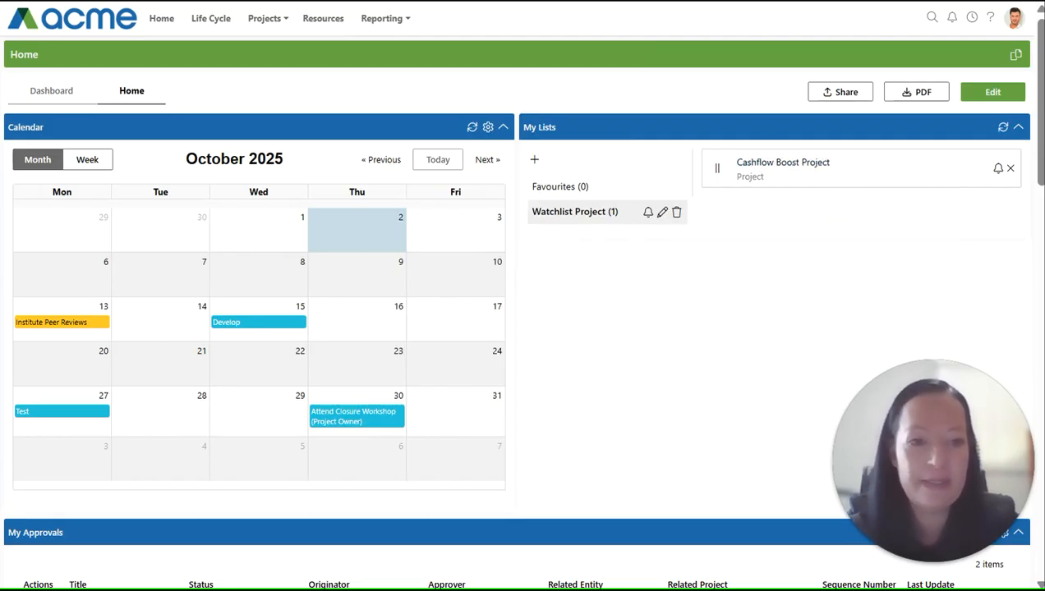
scroll(726, 331, "down", 2)
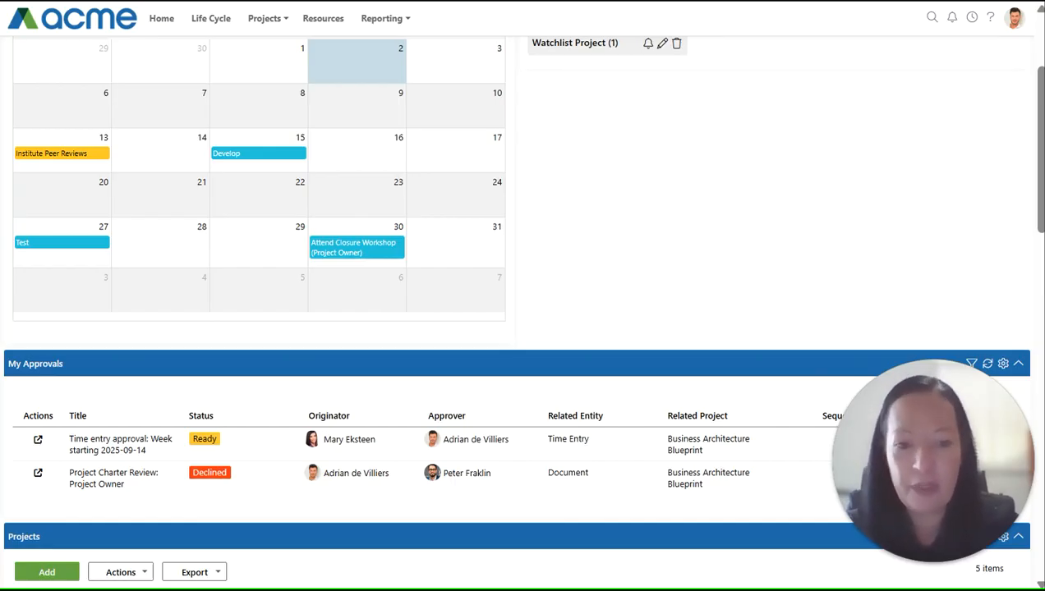
Switch the home page to edit mode, duplicate the Home tab and name the copy "Timelines & Risks".
scroll(522, 312, "up", 3)
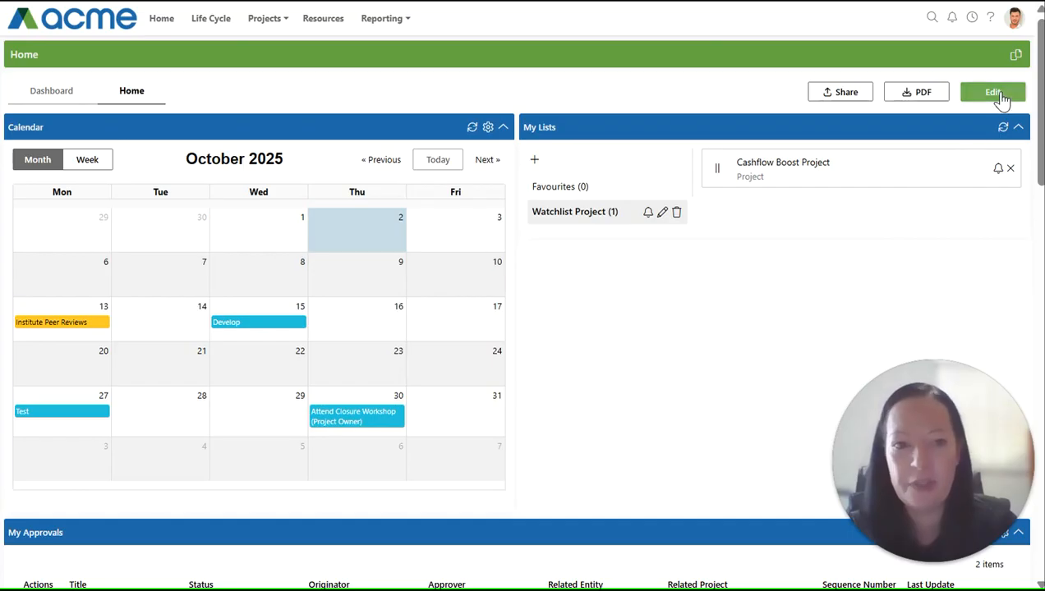
left_click(993, 93)
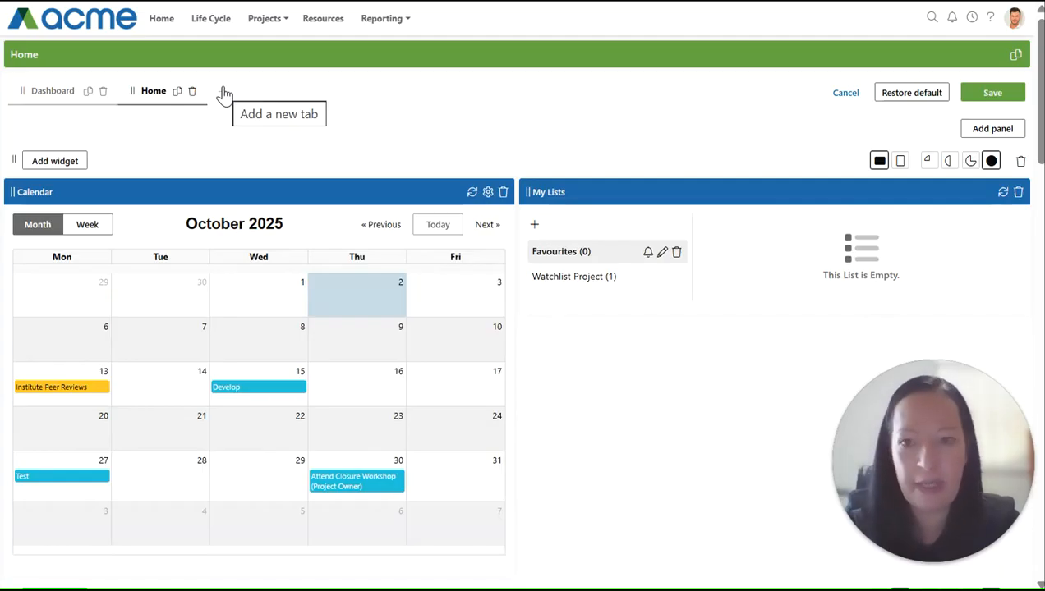
left_click(177, 91)
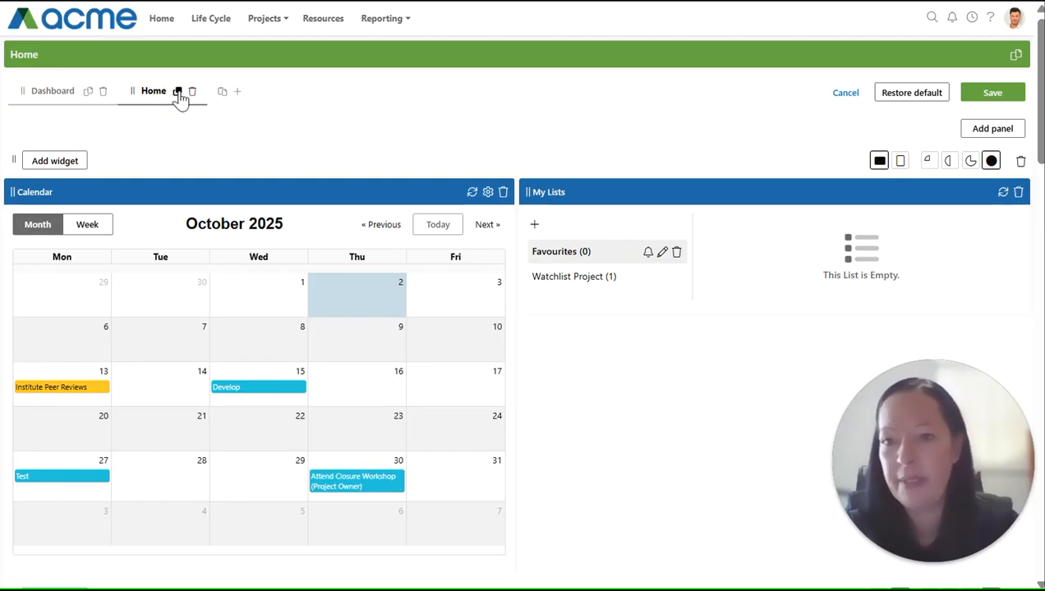
left_click(222, 91)
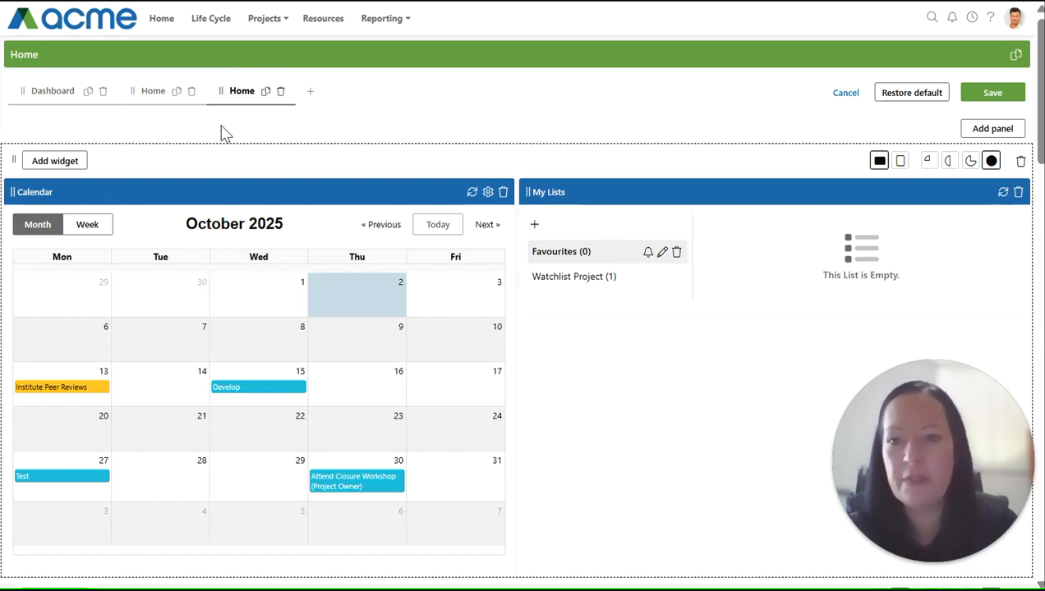
double_click(241, 91)
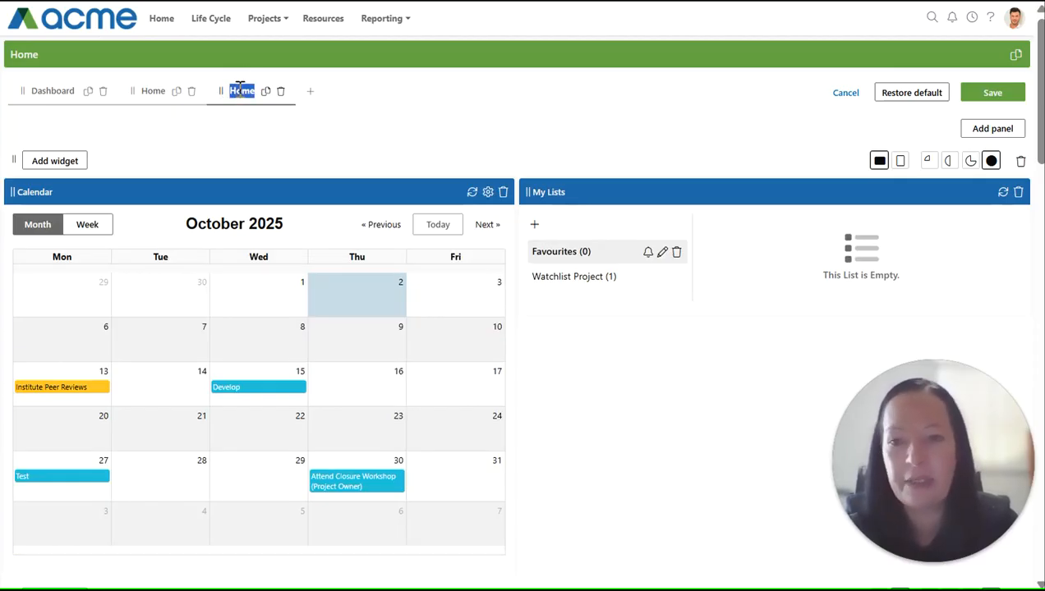
type("Timelines & Risks")
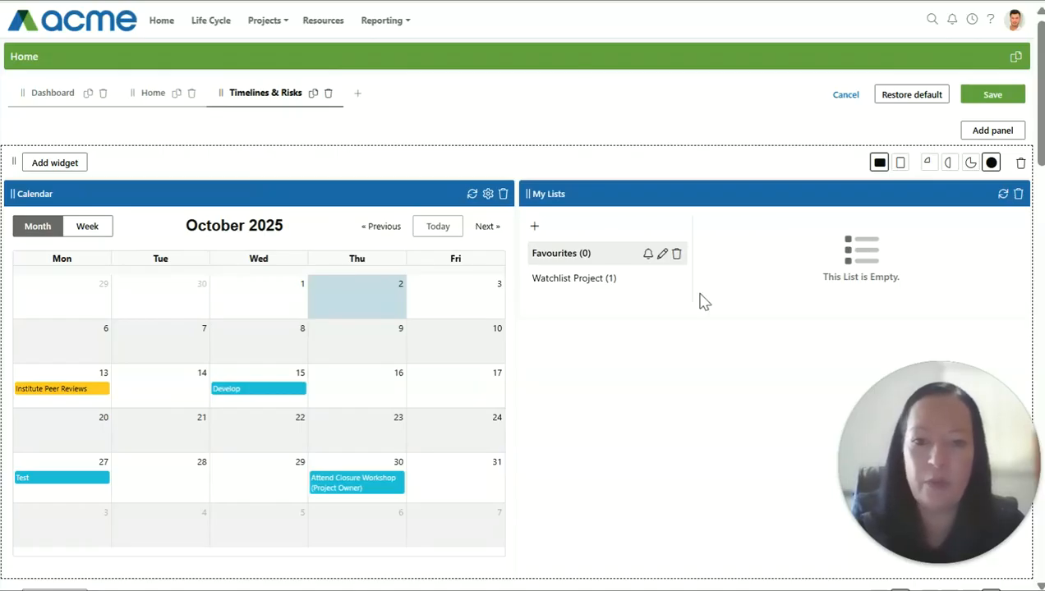
Replace the Calendar and My Lists panel on the Timelines & Risks tab with a new panel containing a Gantt widget for Tasks.
left_click(1021, 164)
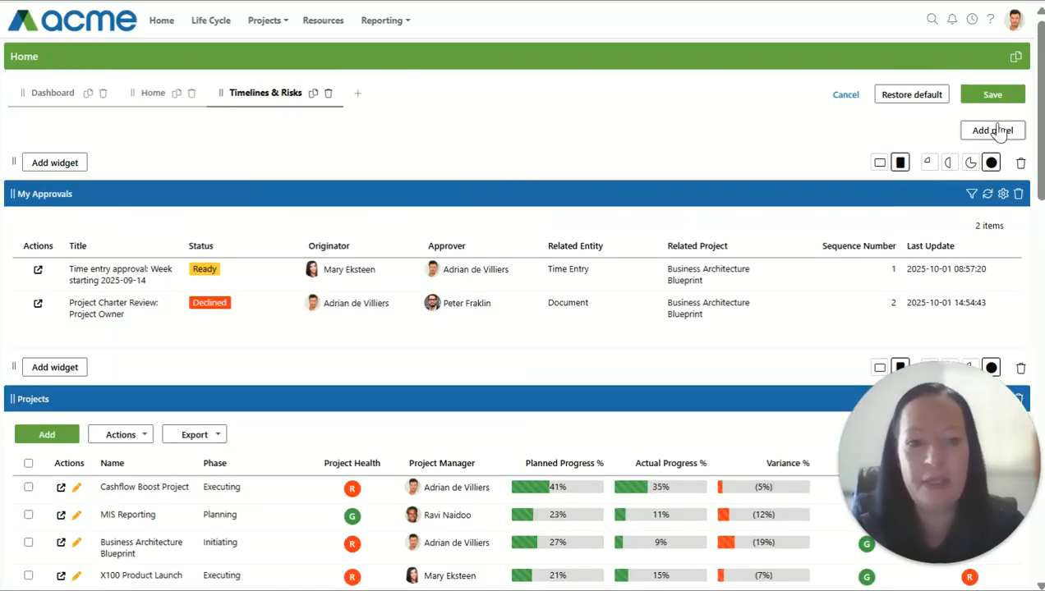
left_click(992, 133)
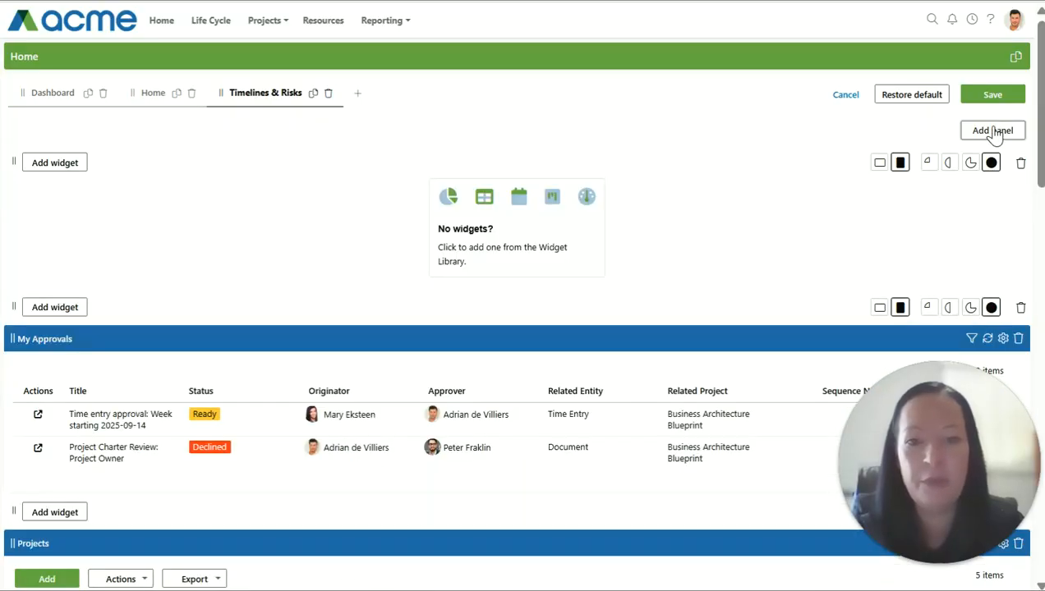
left_click(480, 213)
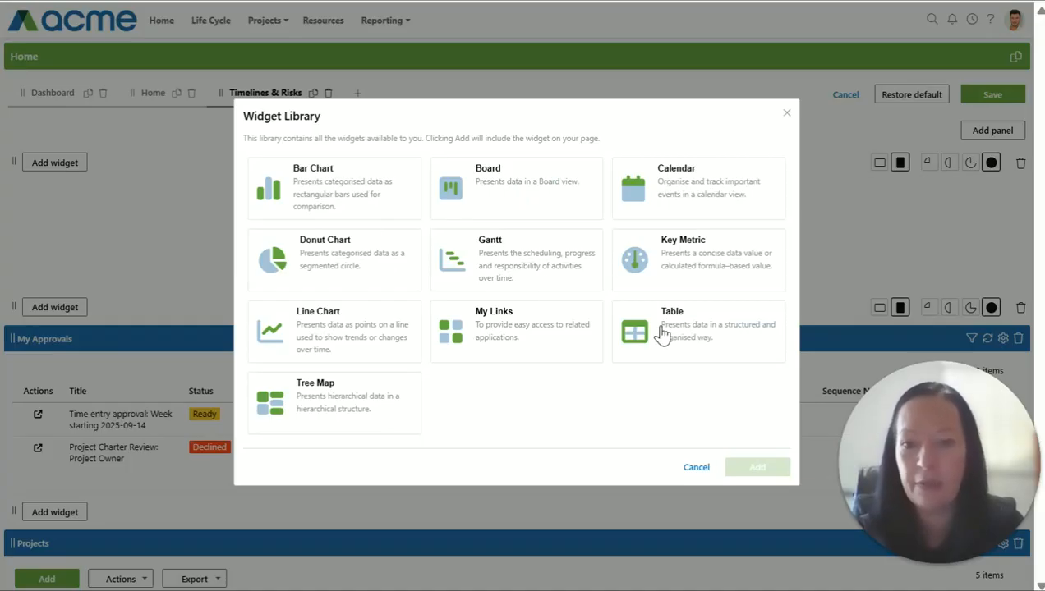
left_click(529, 261)
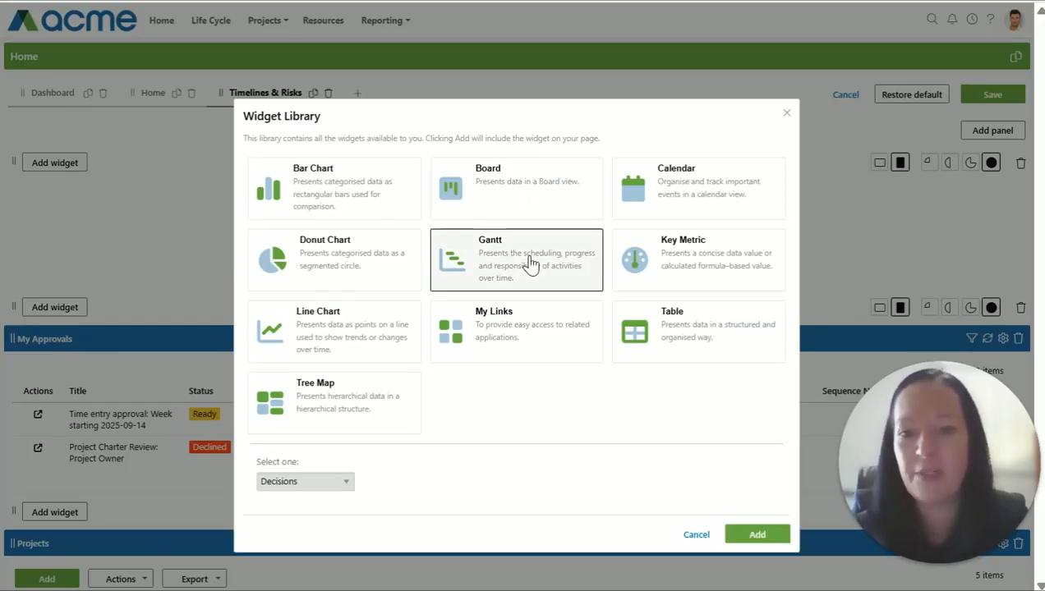
left_click(346, 489)
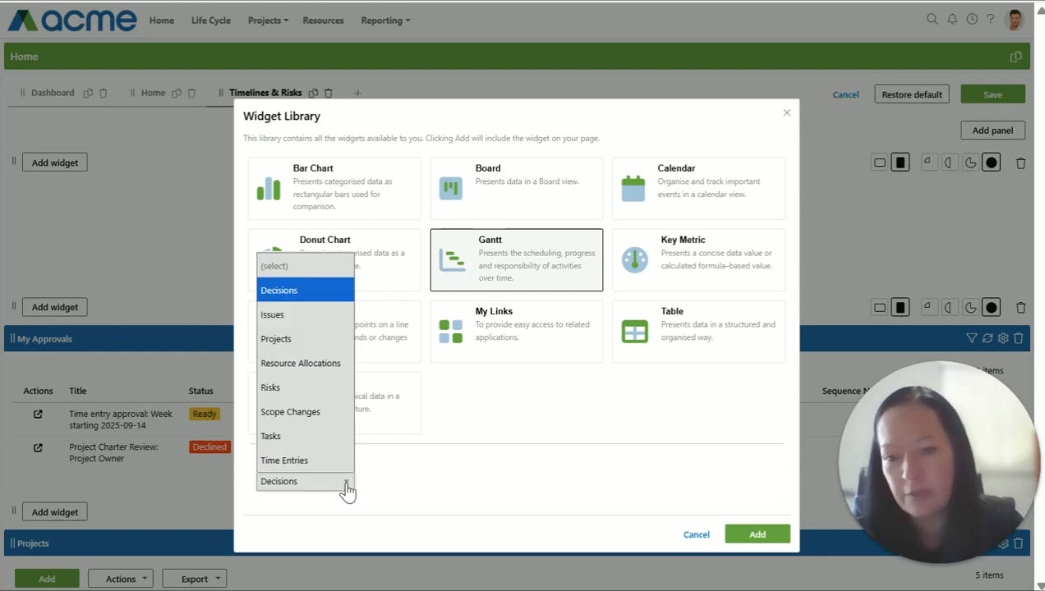
left_click(306, 441)
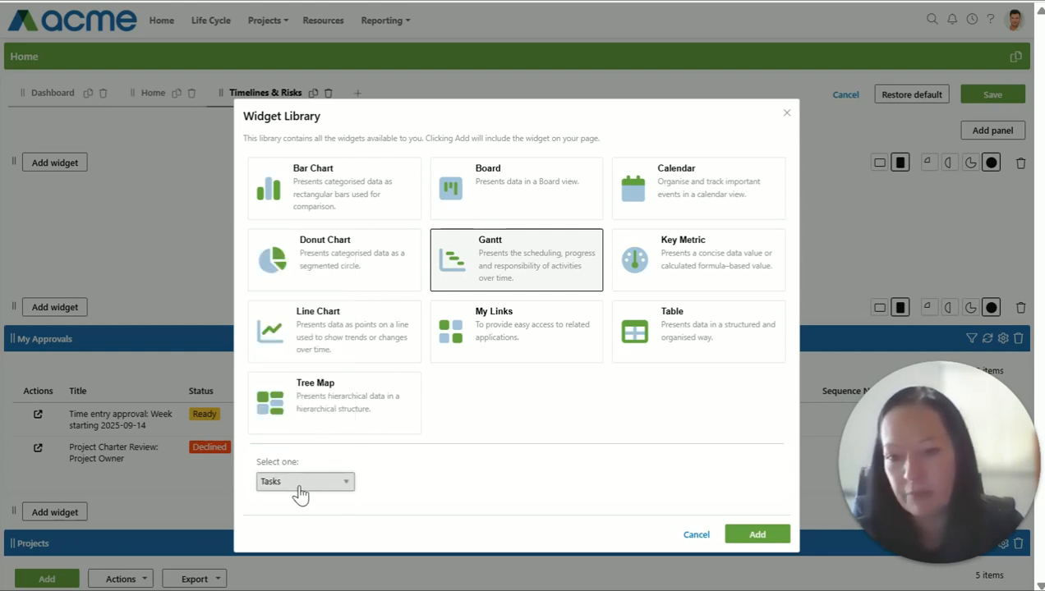
left_click(765, 537)
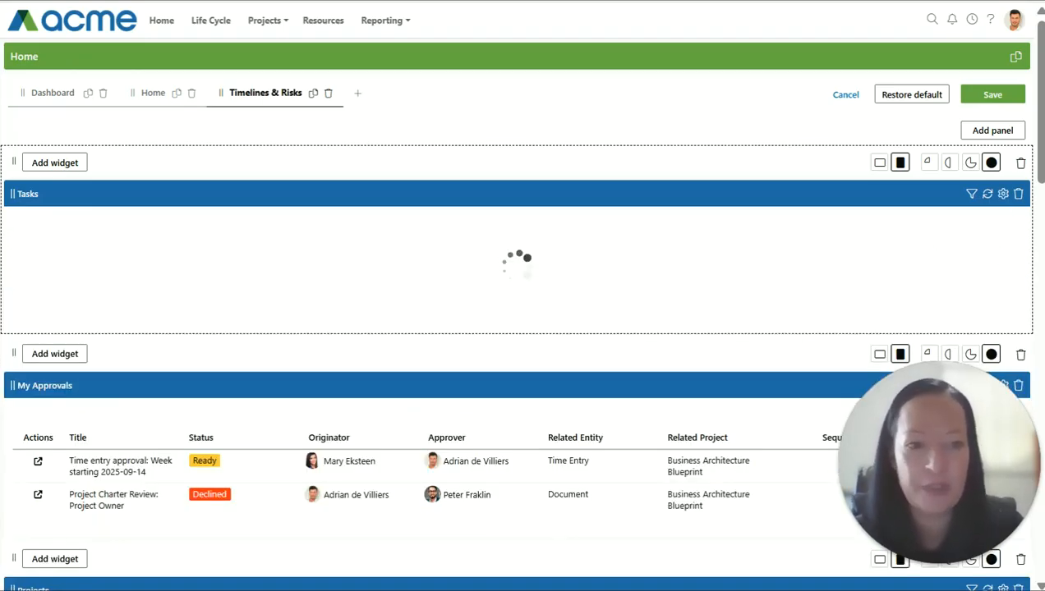
Filter the Tasks Gantt widget by Type so that it includes only Project Task items.
left_click(970, 196)
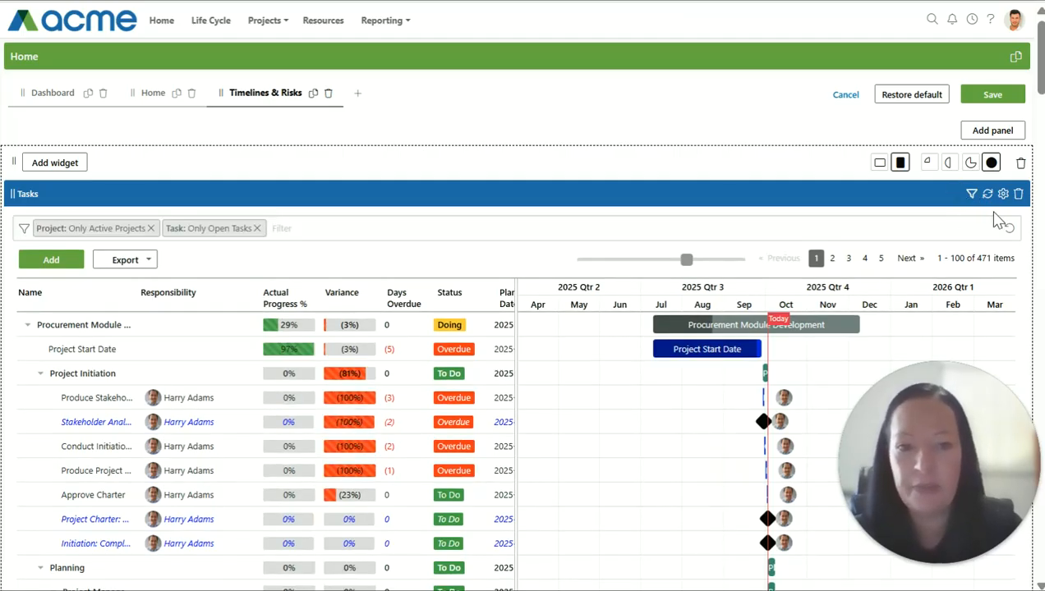
left_click(570, 229)
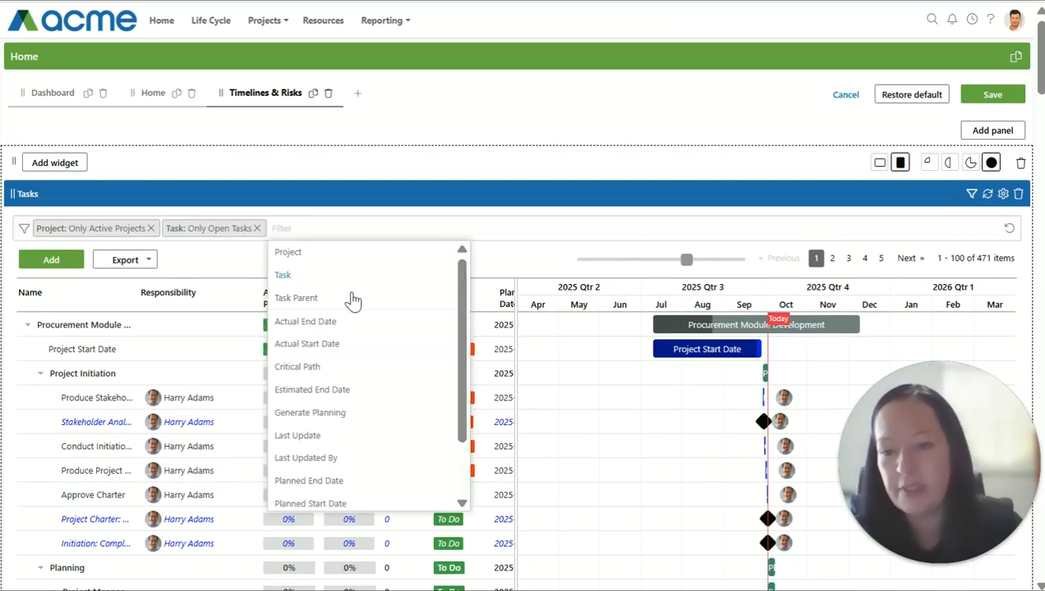
scroll(365, 353, "down", 3)
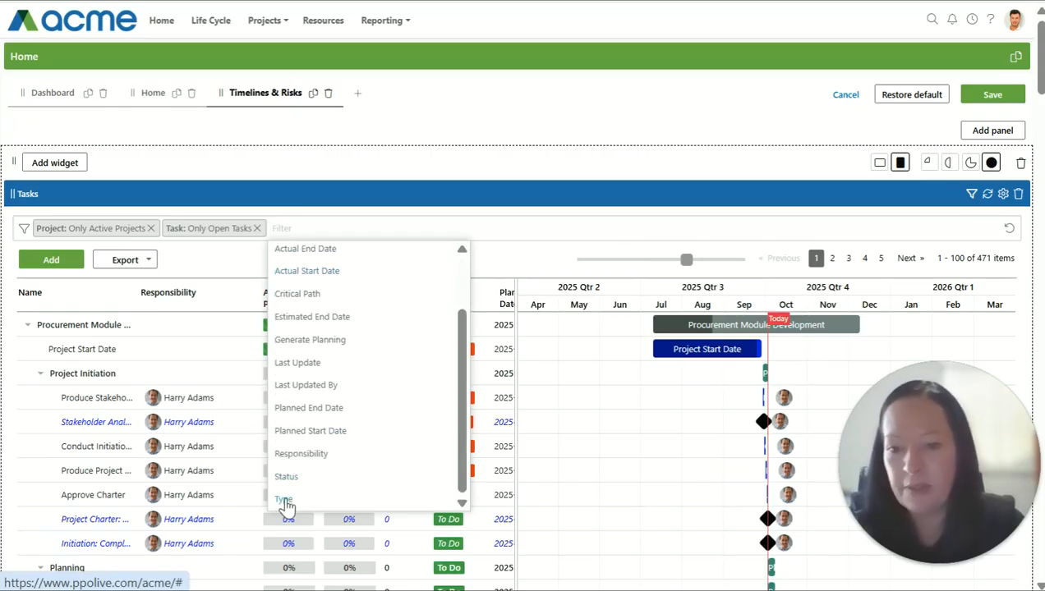
left_click(283, 499)
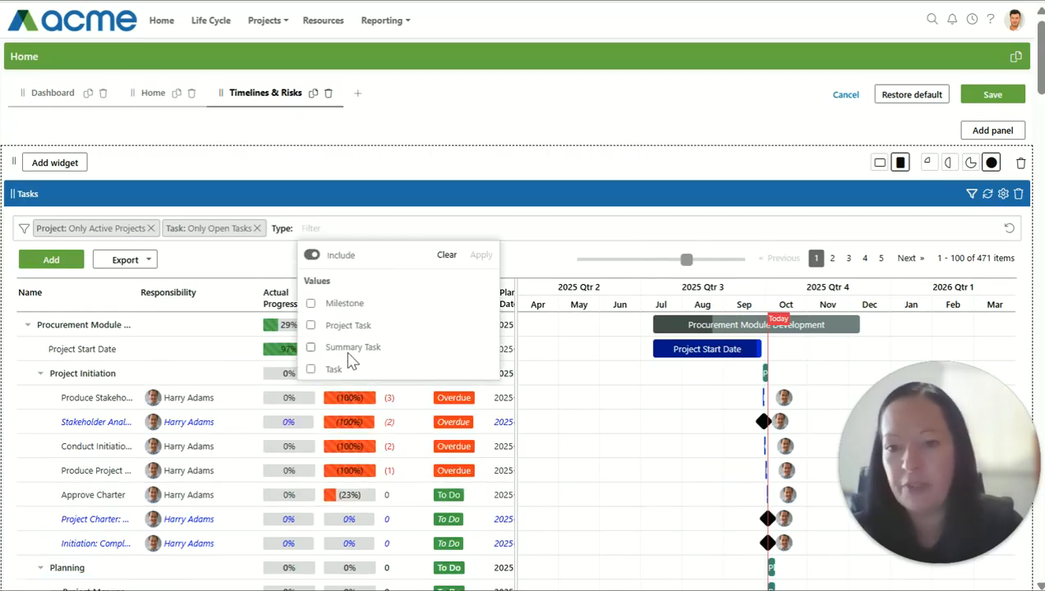
left_click(317, 327)
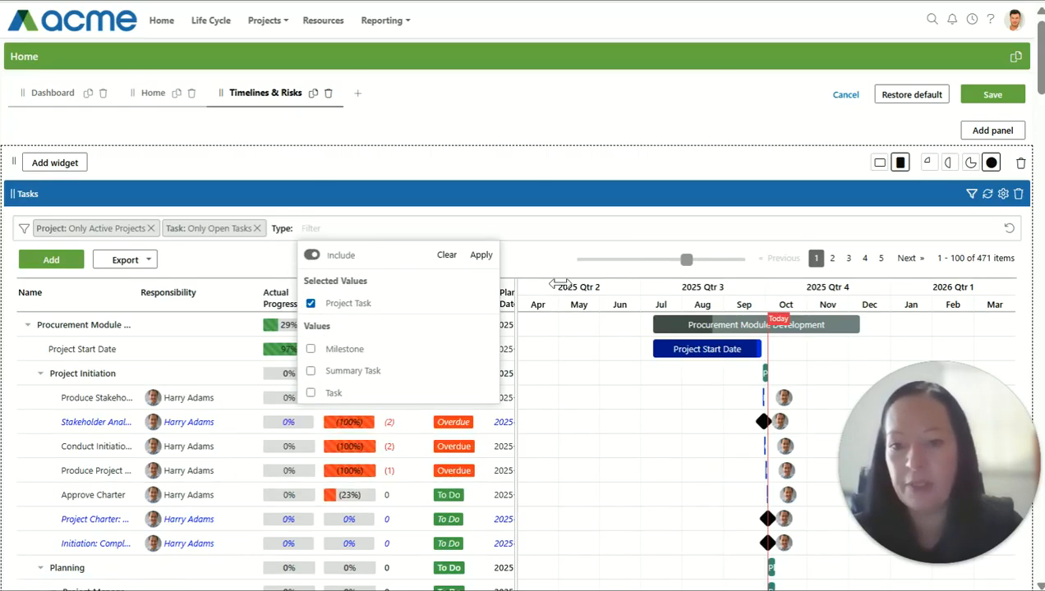
left_click(474, 256)
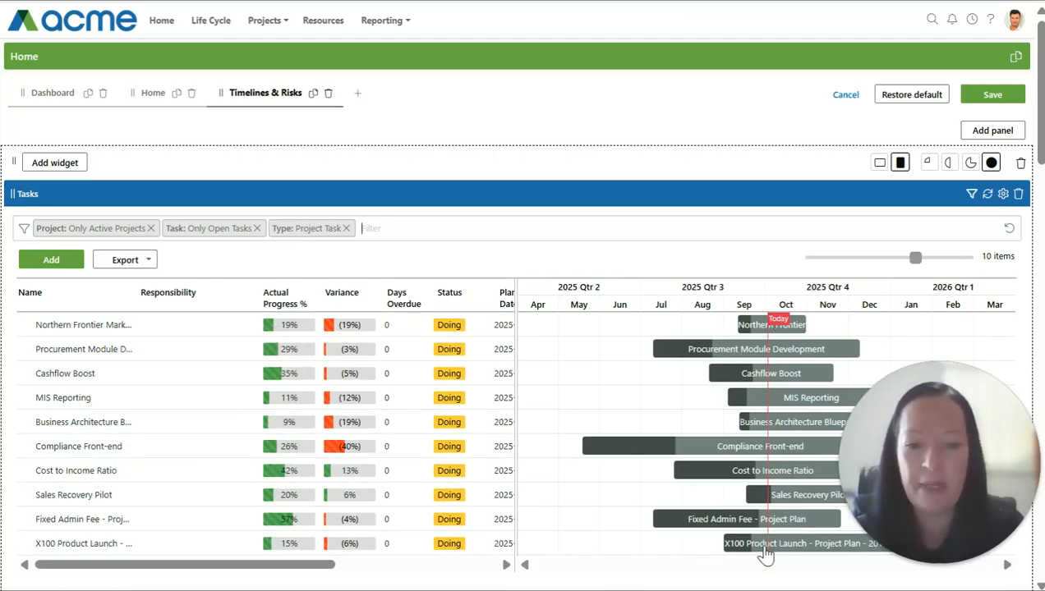
mouse_move(740, 543)
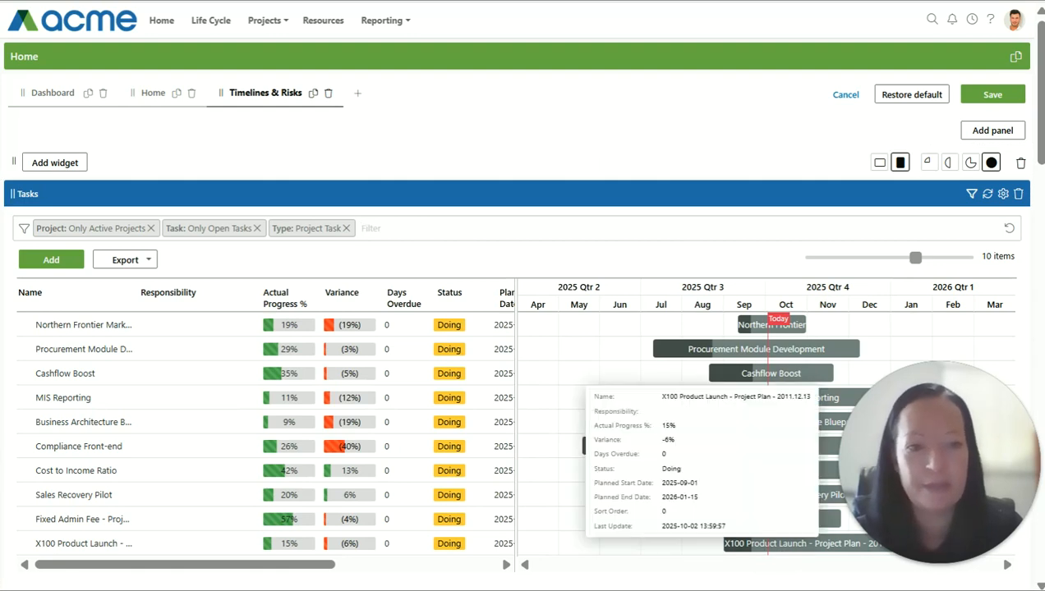
Add another panel to the Timelines & Risks tab and place a Table widget for Risks in it.
left_click(997, 132)
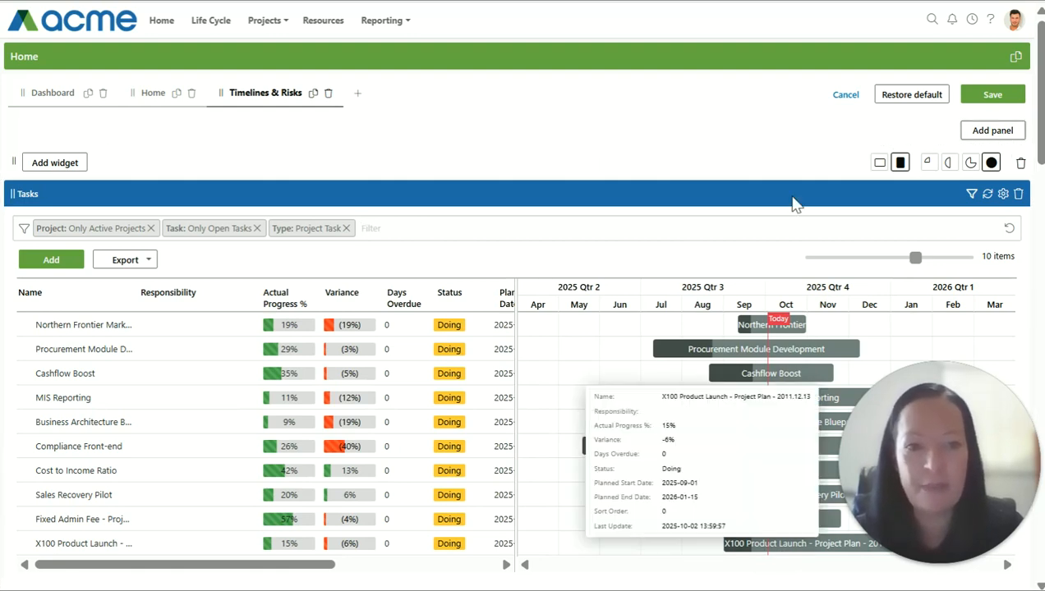
left_click(506, 251)
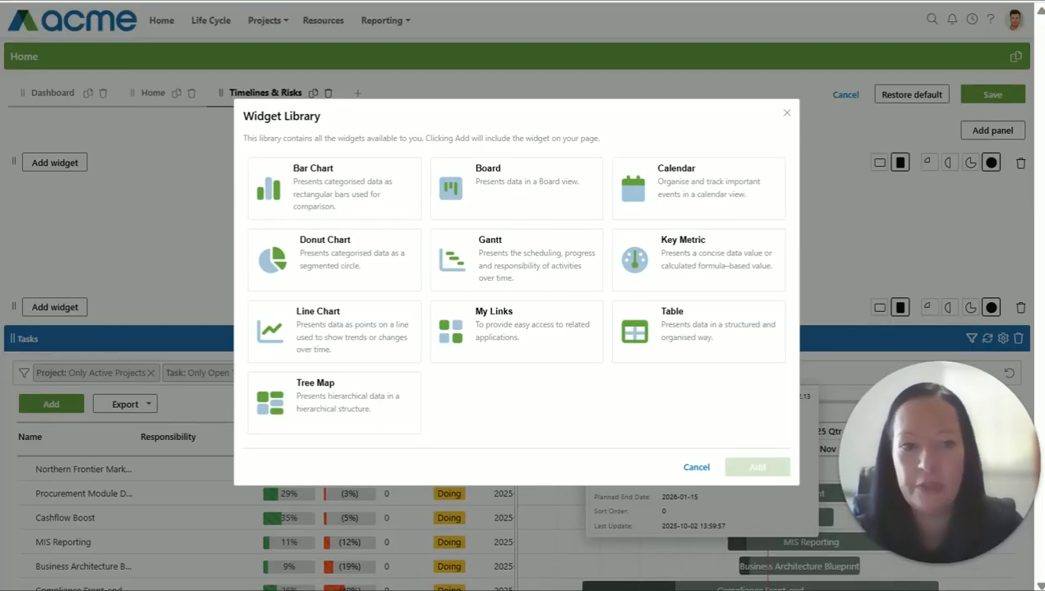
left_click(688, 331)
left_click(330, 483)
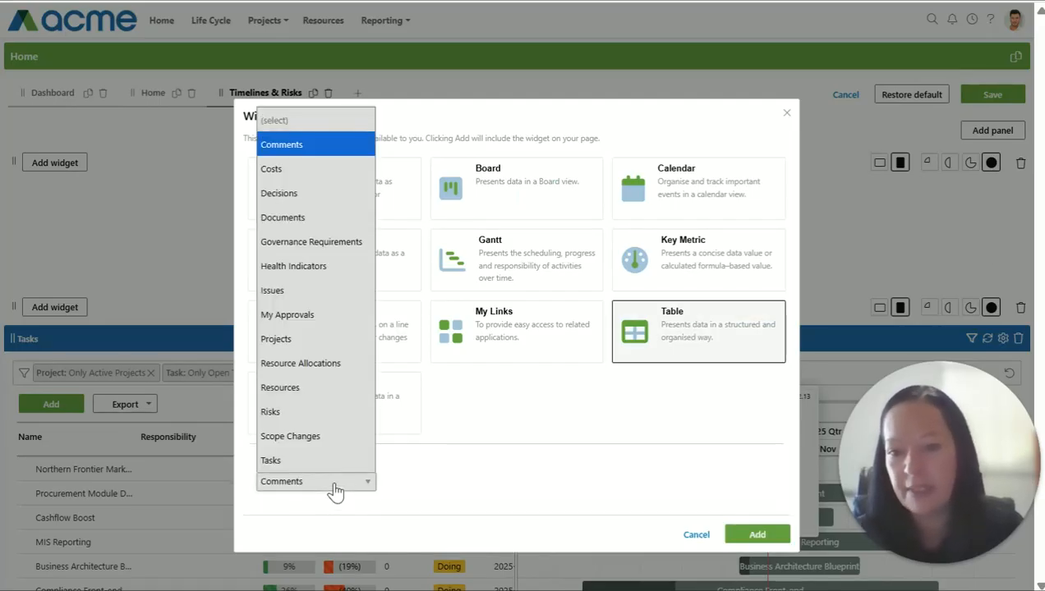
left_click(268, 414)
left_click(753, 534)
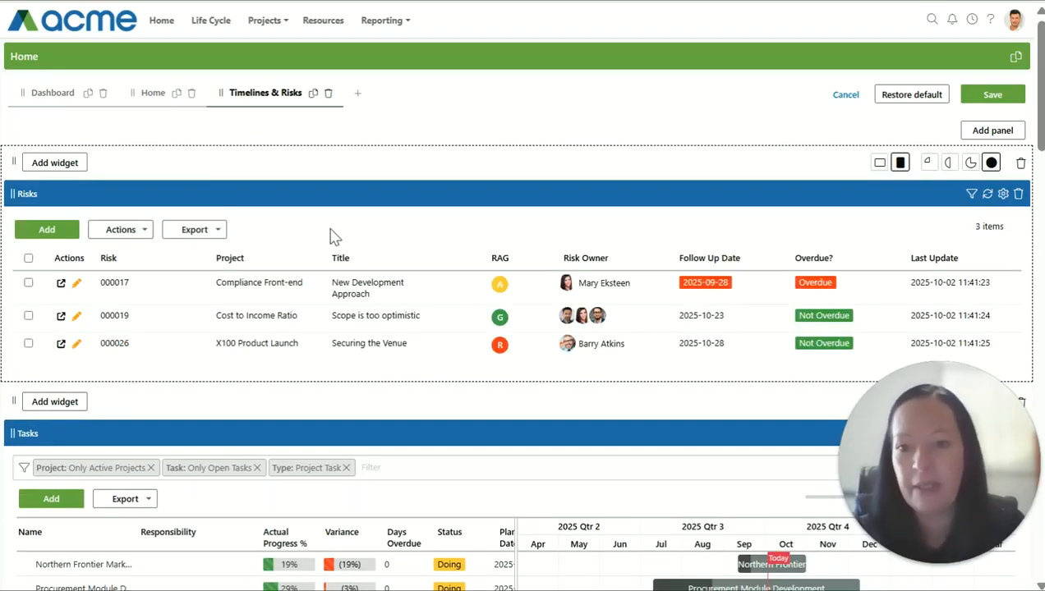
Display the filters of the Risks table widget and save the edited home page.
left_click(971, 195)
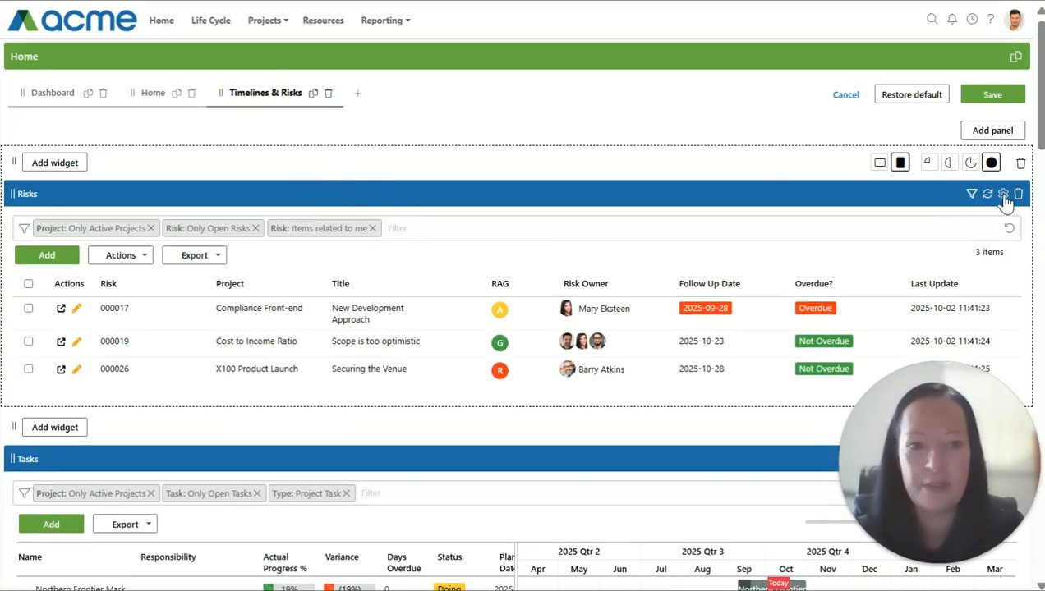
left_click(995, 95)
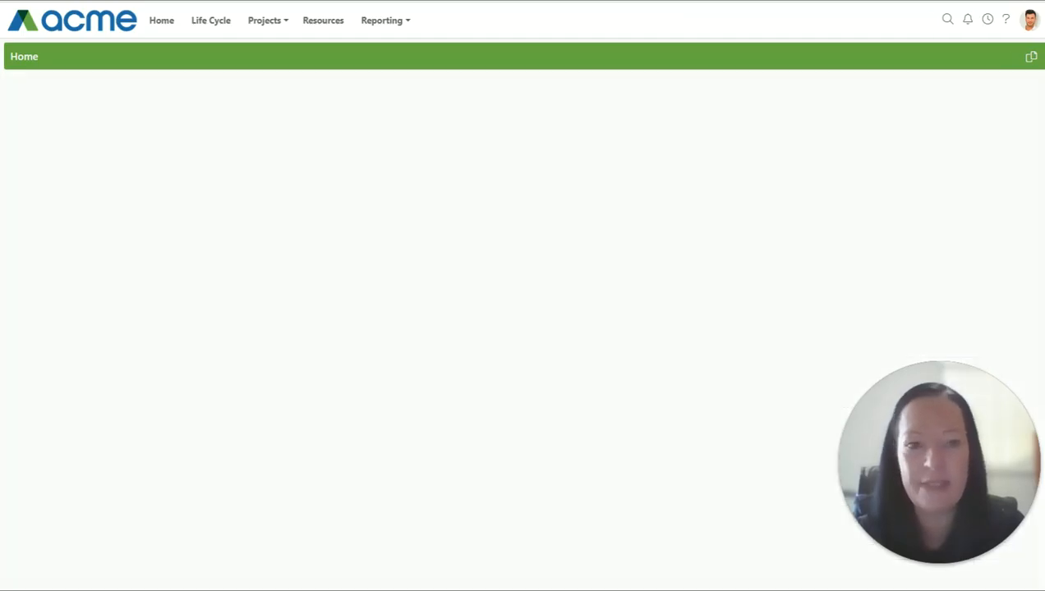